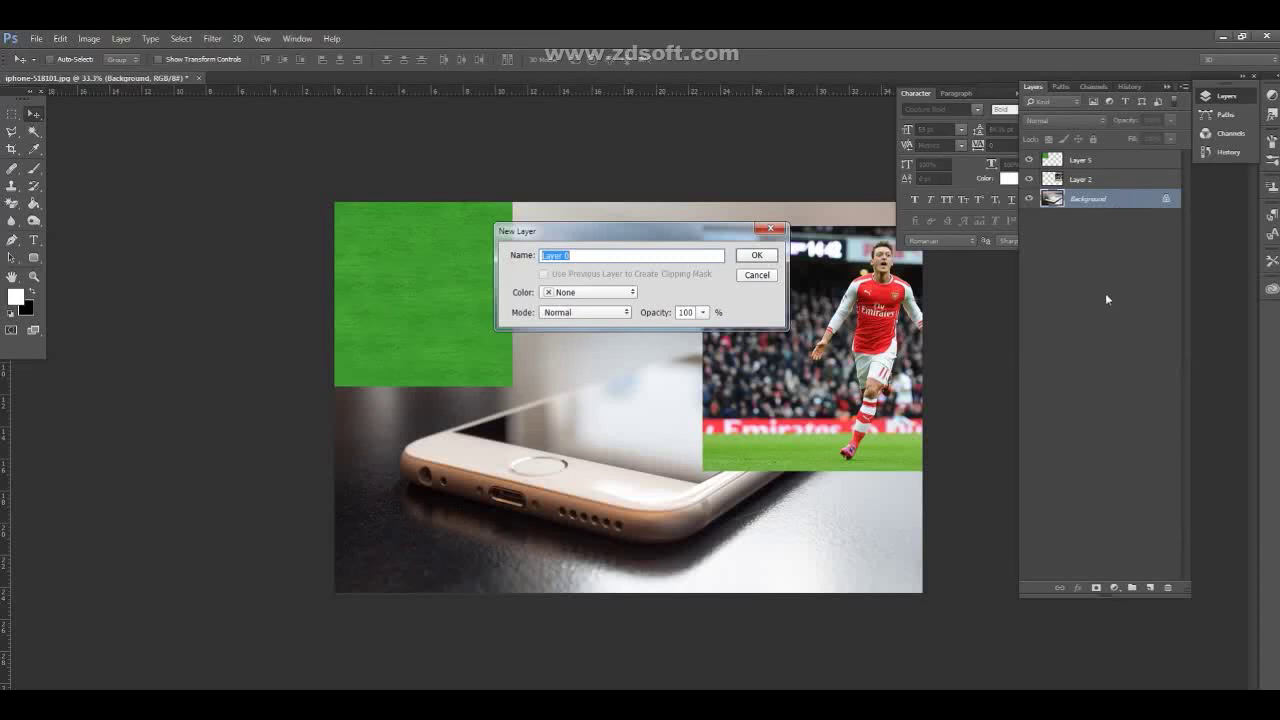
# - Unlock the background as Layer 0, duplicate it, and set the copy to Multiply
pyautogui.click(755, 257)
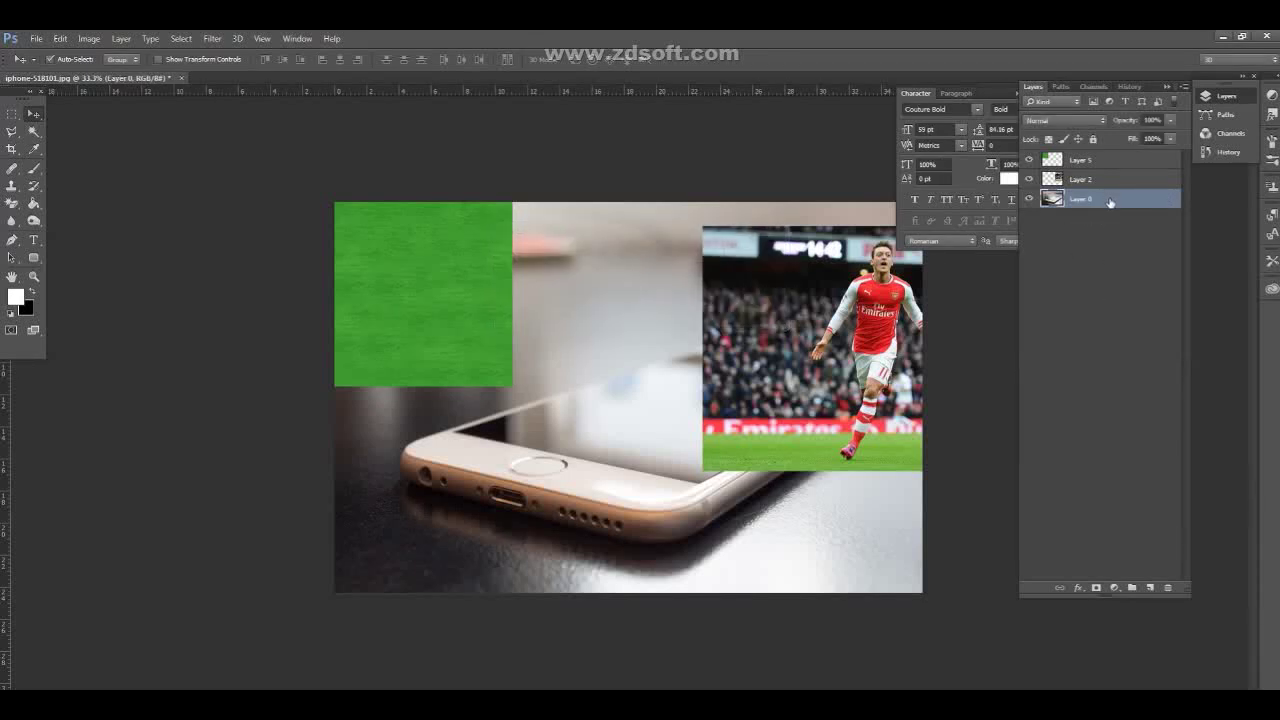
pyautogui.hotkey('ctrl', 'j')
pyautogui.click(1064, 120)
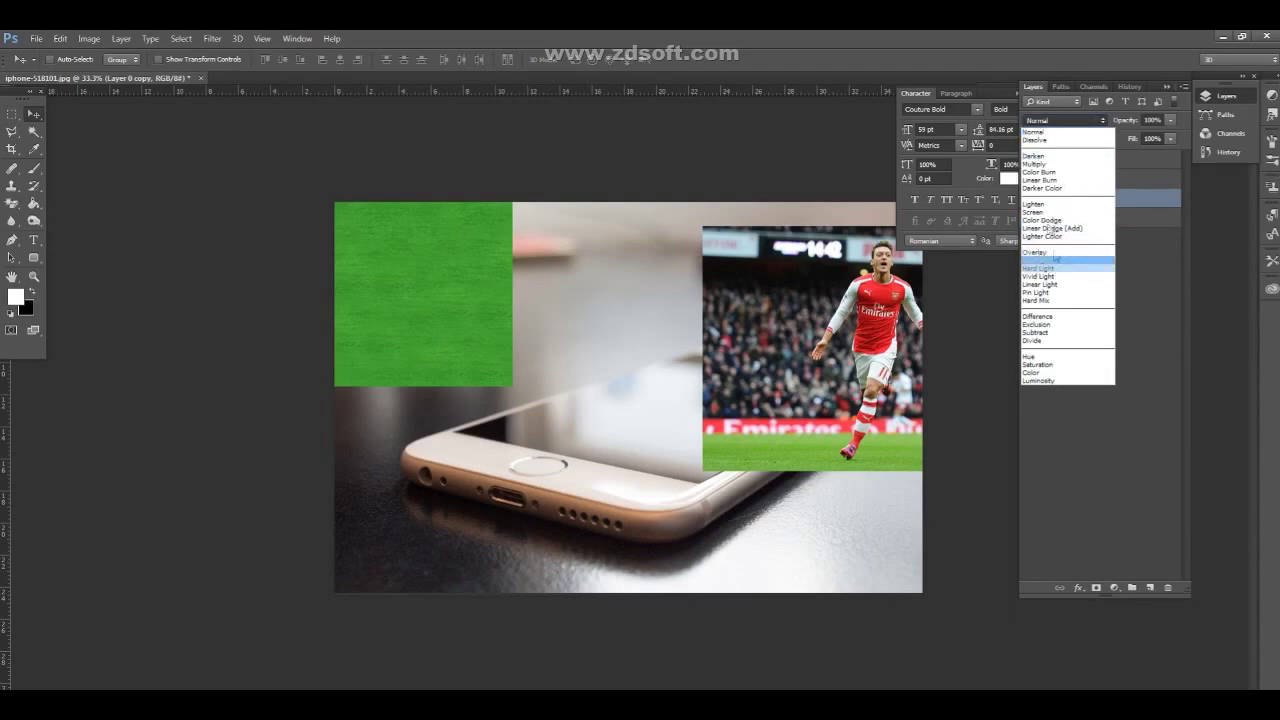
pyautogui.click(1034, 164)
# - Set the copy to 50% opacity, move the green texture onto the phone, and hide the footballer
pyautogui.click(1170, 120)
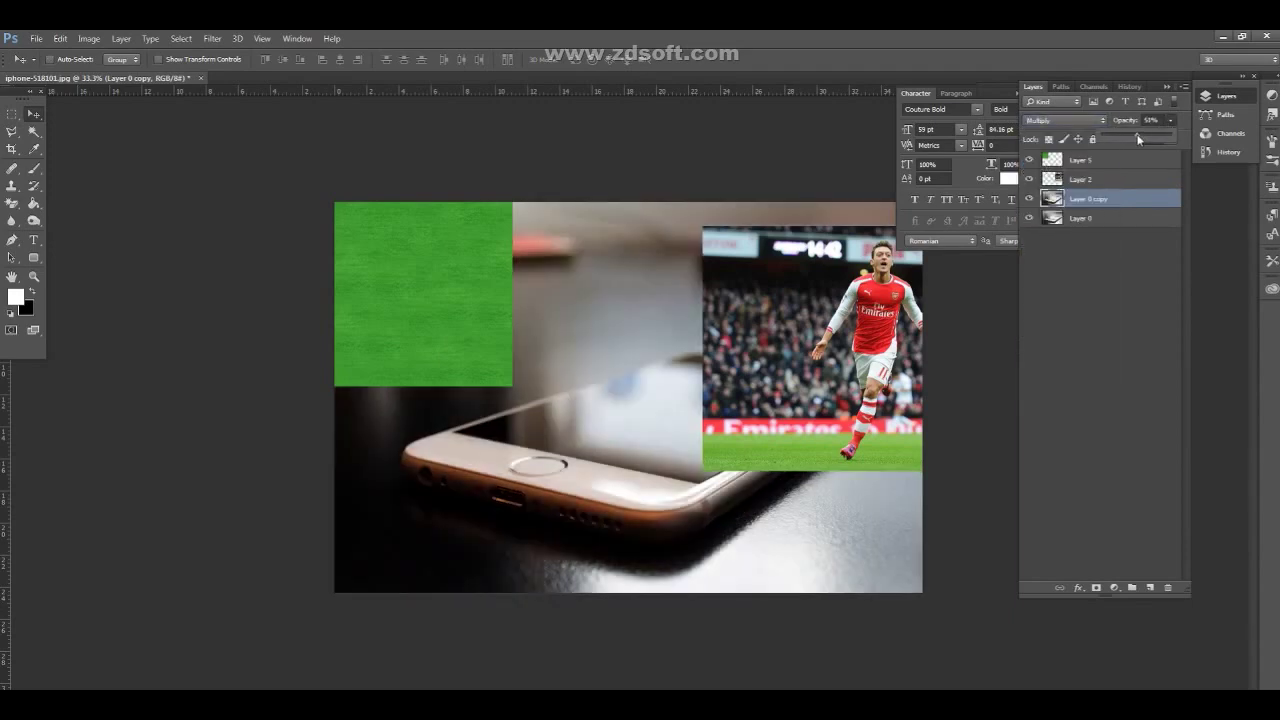
pyautogui.moveTo(1138, 139); pyautogui.dragTo(1136, 139)
pyautogui.click(1142, 207)
pyautogui.moveTo(443, 297)
pyautogui.mouseDown()
pyautogui.moveTo(680, 476)
pyautogui.moveTo(595, 413)
pyautogui.moveTo(586, 373)
pyautogui.mouseUp()
pyautogui.click(1029, 179)
# - Skew the green texture so its four corners match the phone screen's corners
pyautogui.click(60, 38)
pyautogui.moveTo(80, 312)
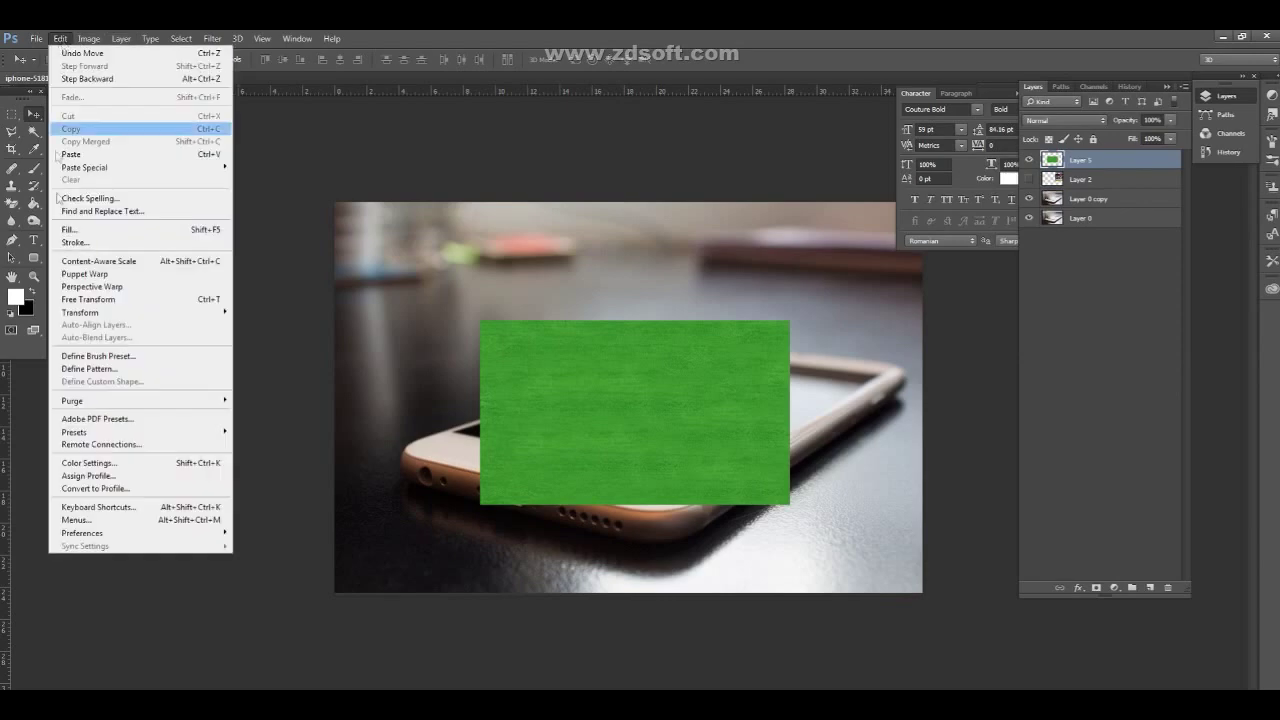
pyautogui.click(252, 356)
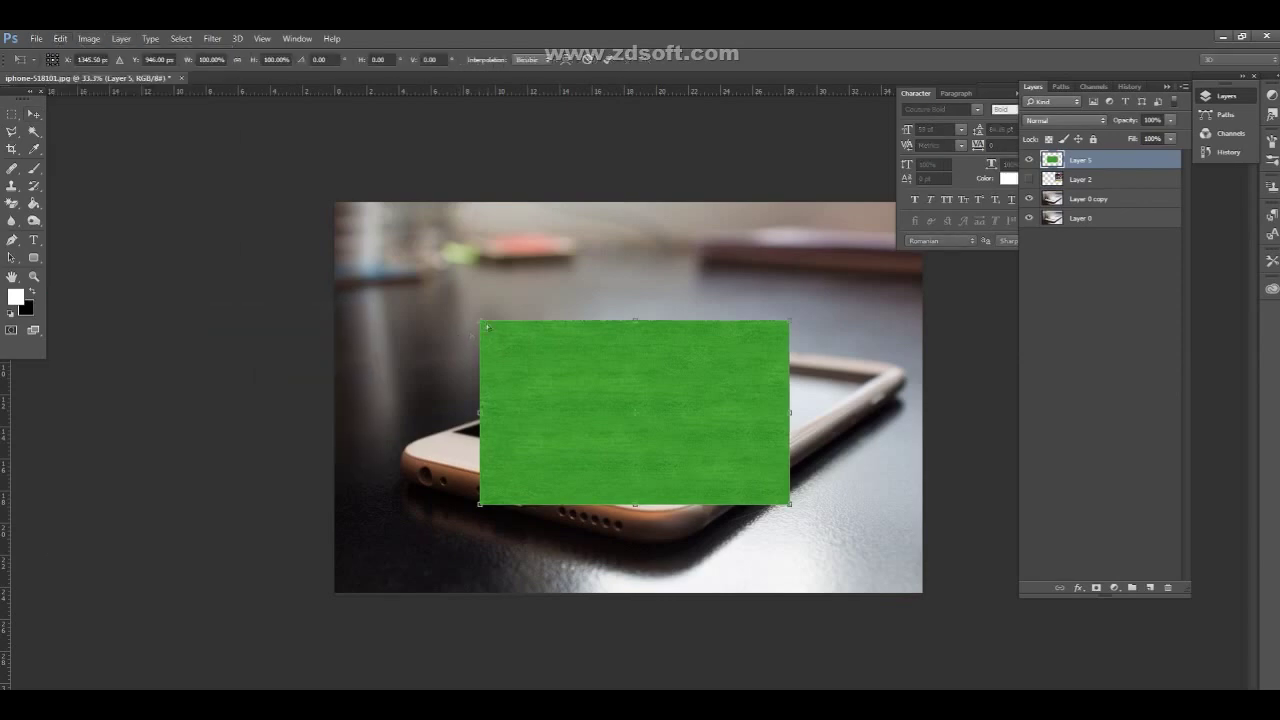
pyautogui.moveTo(481, 322); pyautogui.dragTo(457, 437)
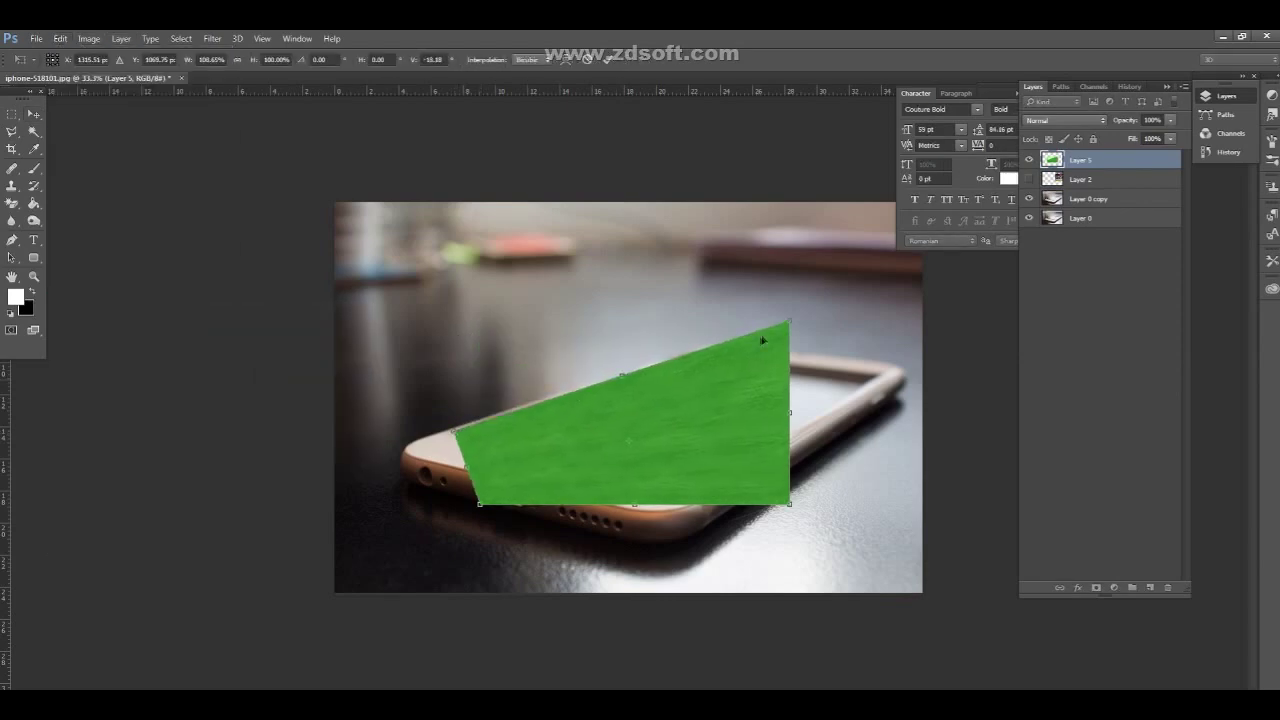
pyautogui.moveTo(789, 322)
pyautogui.mouseDown()
pyautogui.moveTo(709, 374)
pyautogui.moveTo(696, 356)
pyautogui.mouseUp()
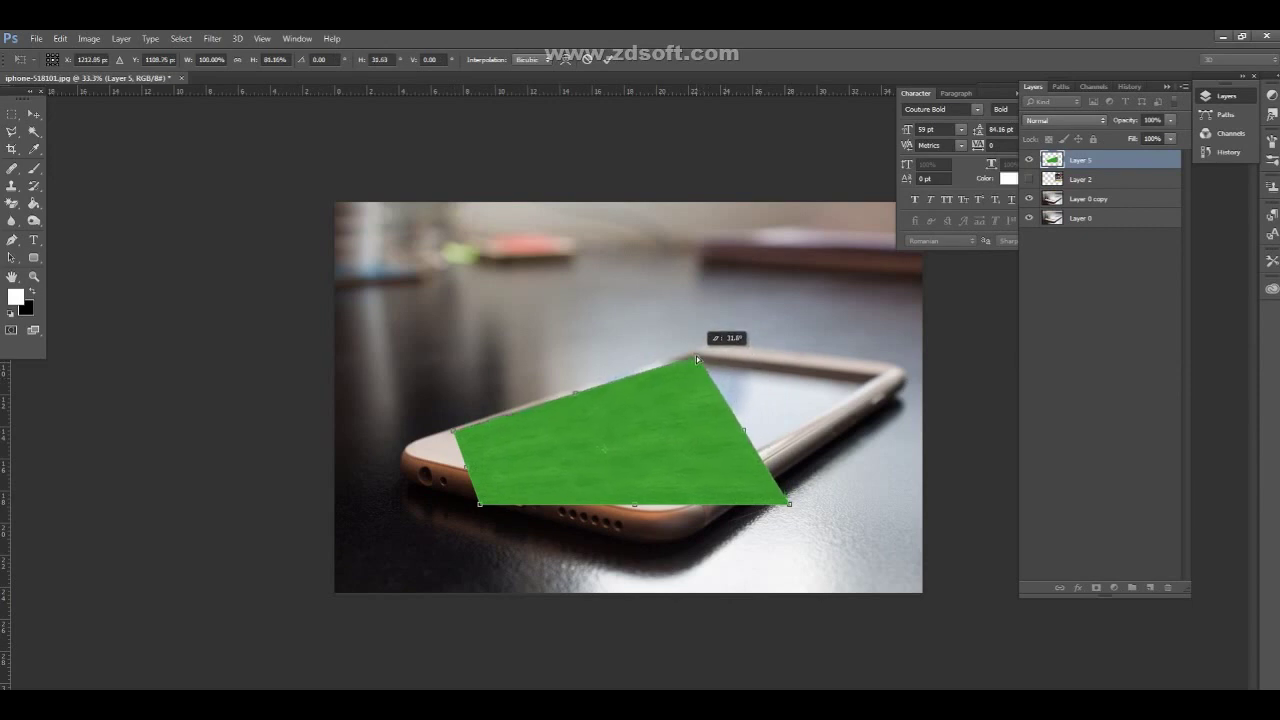
pyautogui.moveTo(790, 507); pyautogui.dragTo(878, 374)
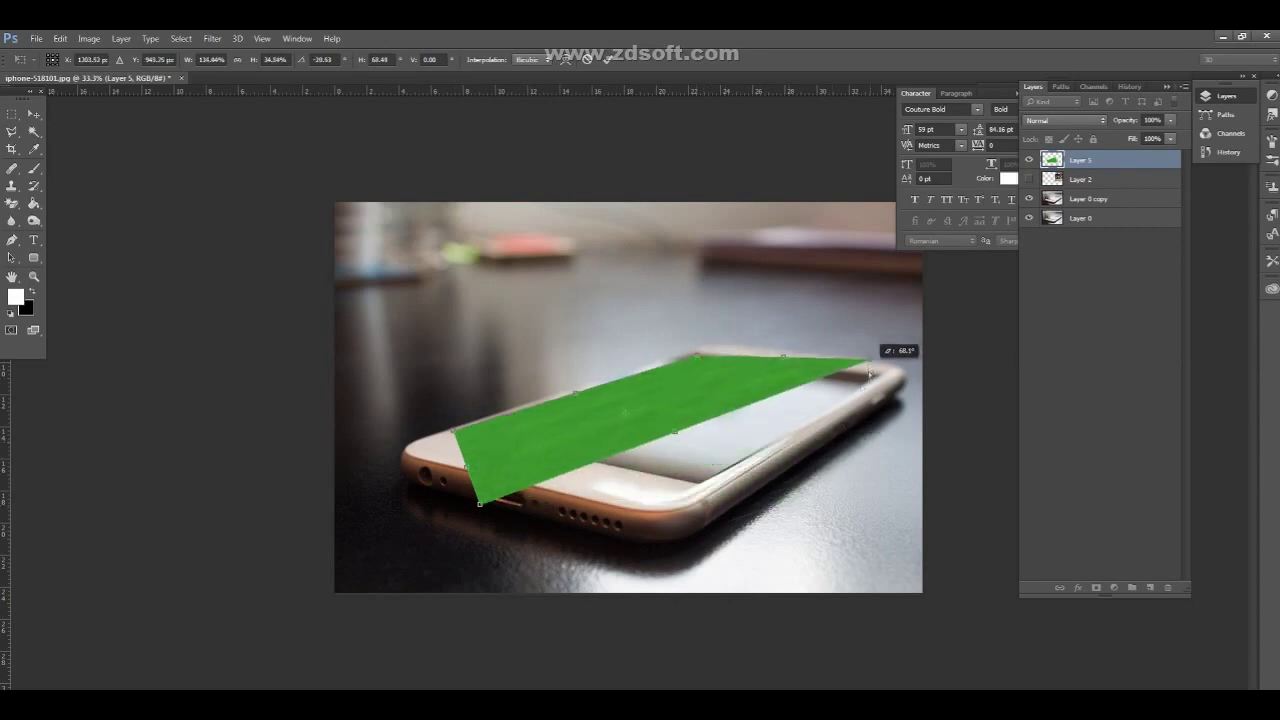
pyautogui.moveTo(477, 511); pyautogui.dragTo(700, 489)
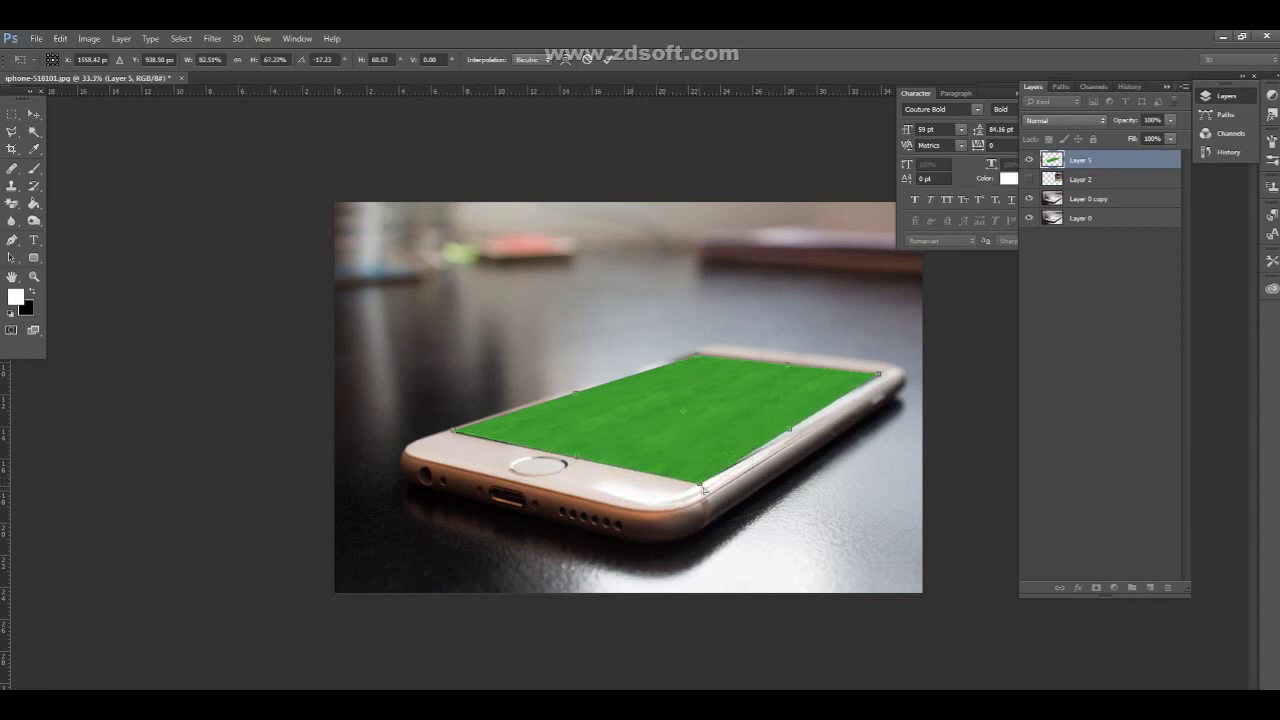
pyautogui.press('Return')
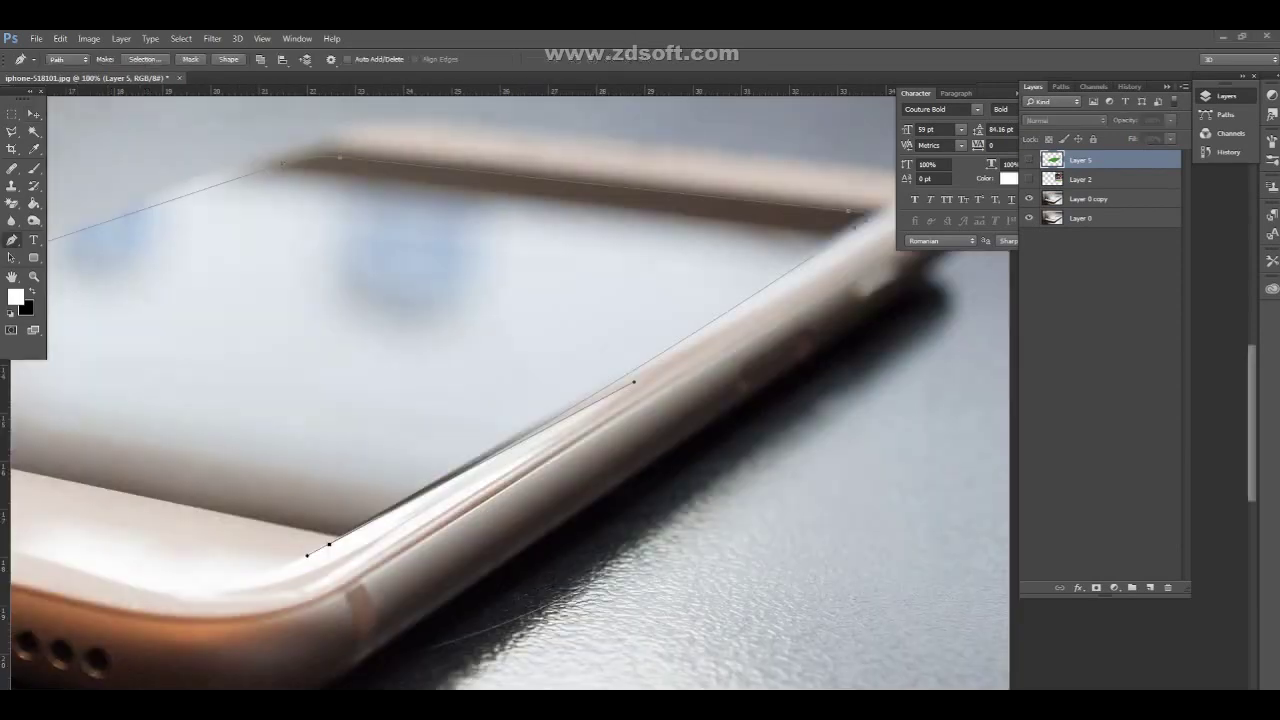
# - Trace a work path around the phone screen's edge, then make the green texture visible again
pyautogui.moveTo(337, 503)
pyautogui.mouseDown()
pyautogui.moveTo(541, 357)
pyautogui.moveTo(485, 450)
pyautogui.mouseUp()
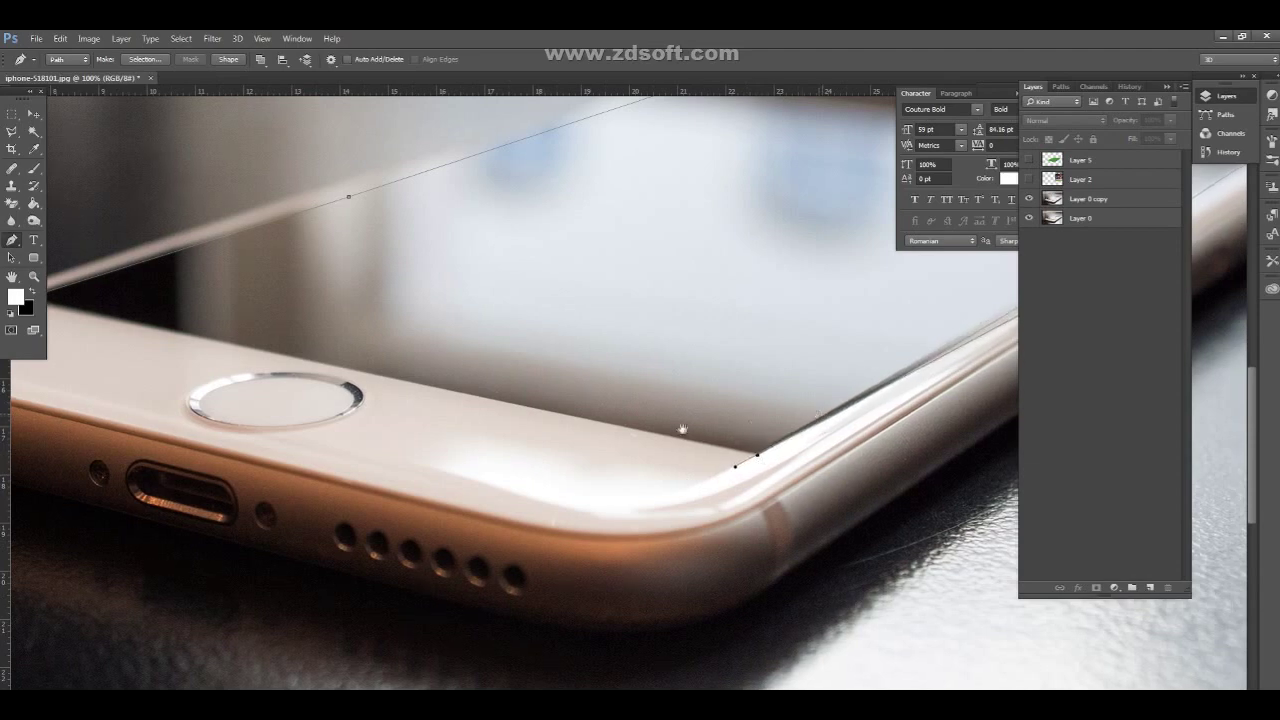
pyautogui.moveTo(822, 425); pyautogui.dragTo(682, 441)
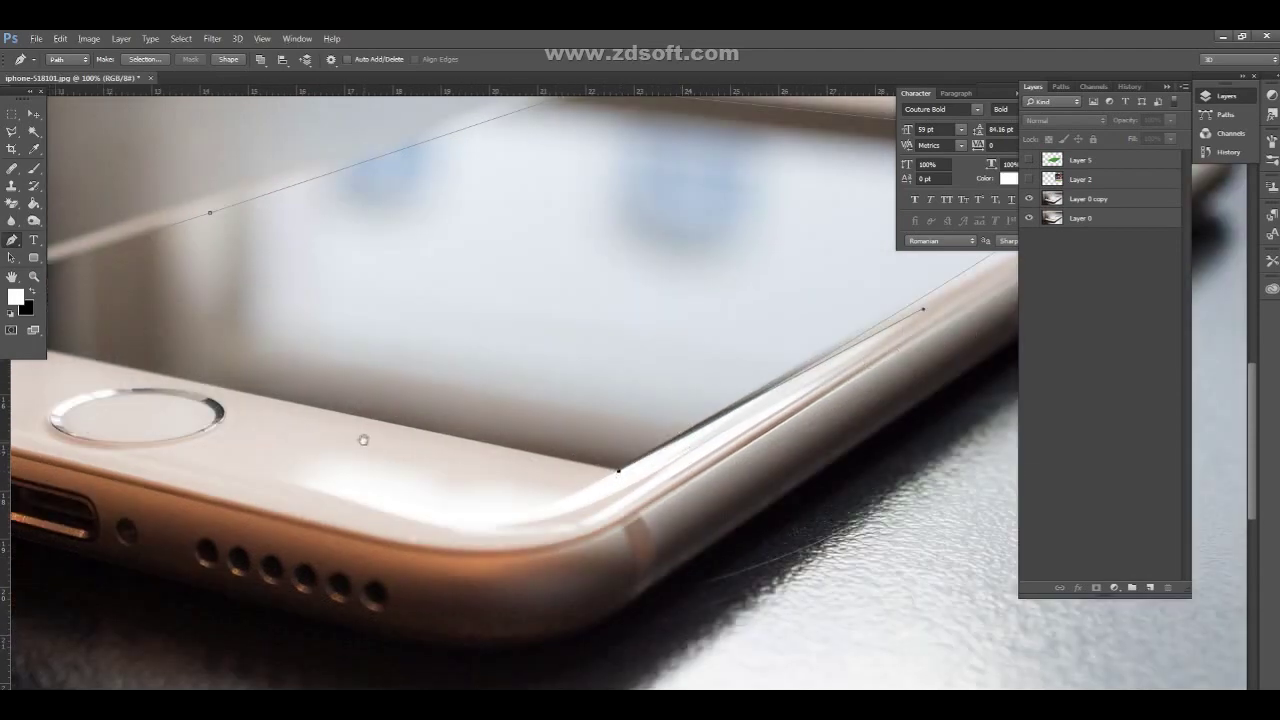
pyautogui.moveTo(360, 437); pyautogui.dragTo(706, 466)
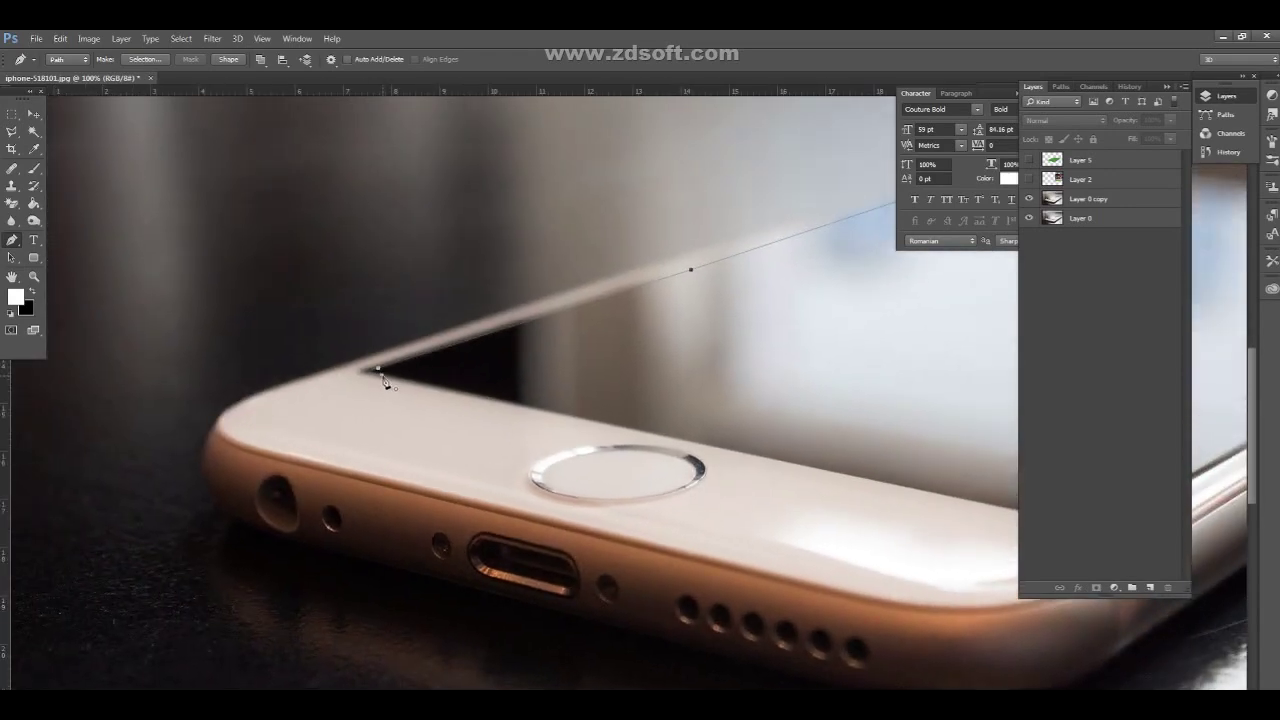
pyautogui.click(1062, 88)
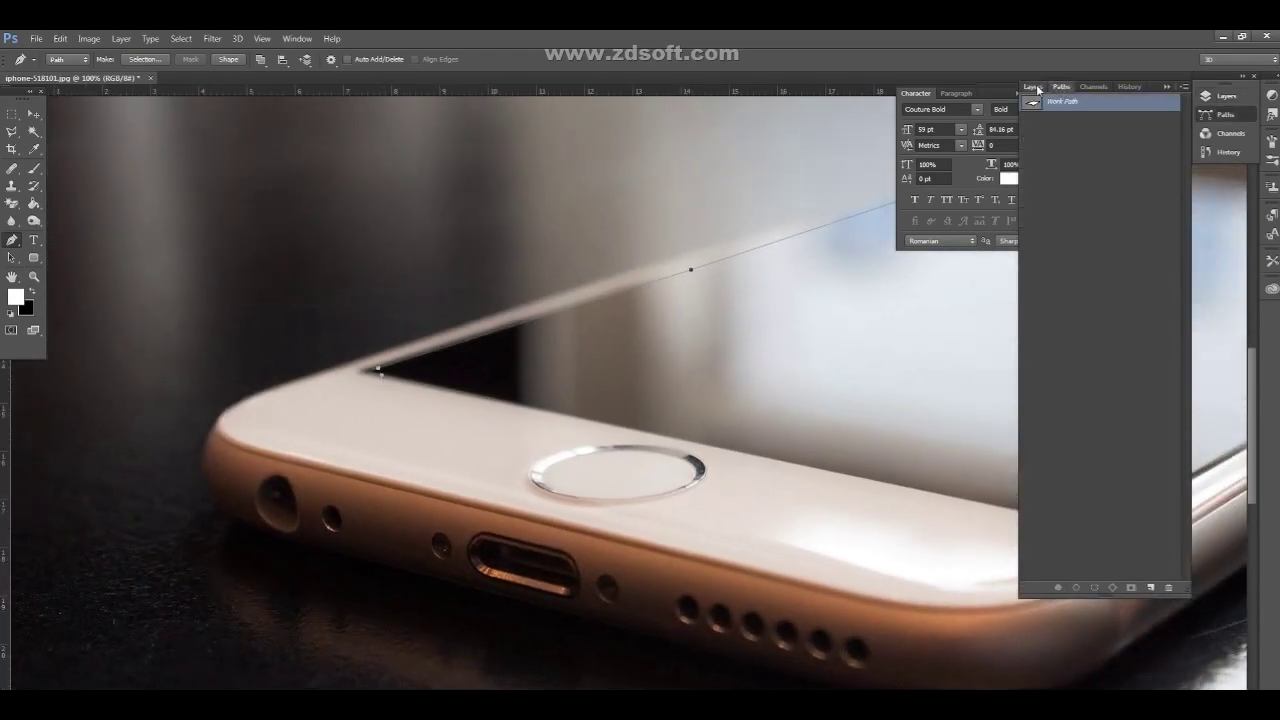
pyautogui.click(1032, 87)
pyautogui.click(1040, 160)
pyautogui.click(1030, 160)
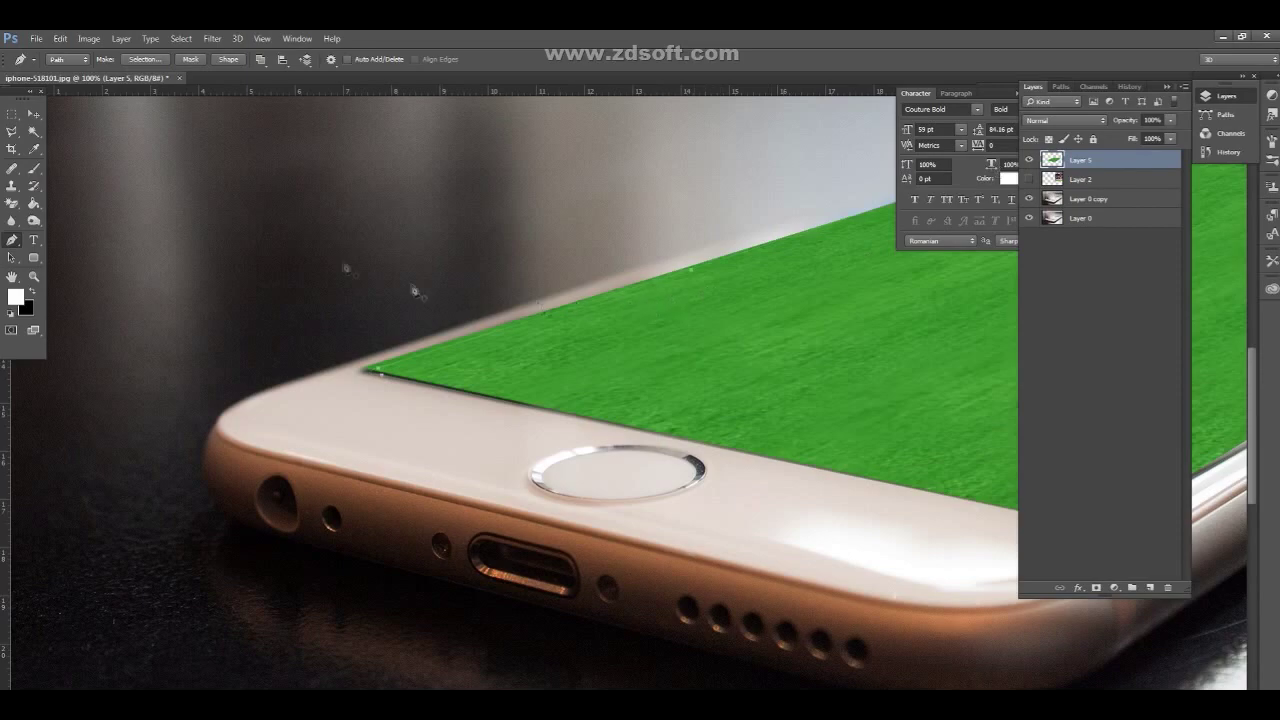
# - Enlarge the green texture slightly toward the screen's lower-left corner
pyautogui.click(41, 117)
pyautogui.hotkey('ctrl', 't')
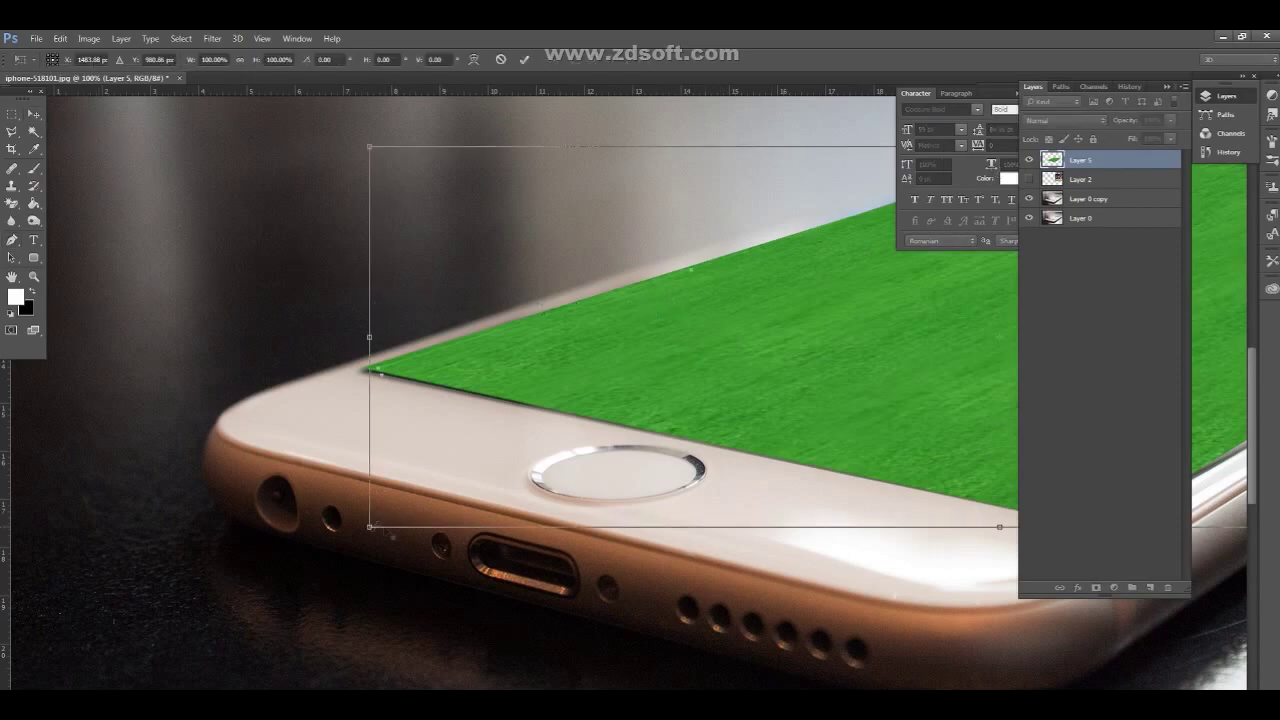
pyautogui.moveTo(370, 527); pyautogui.dragTo(360, 530)
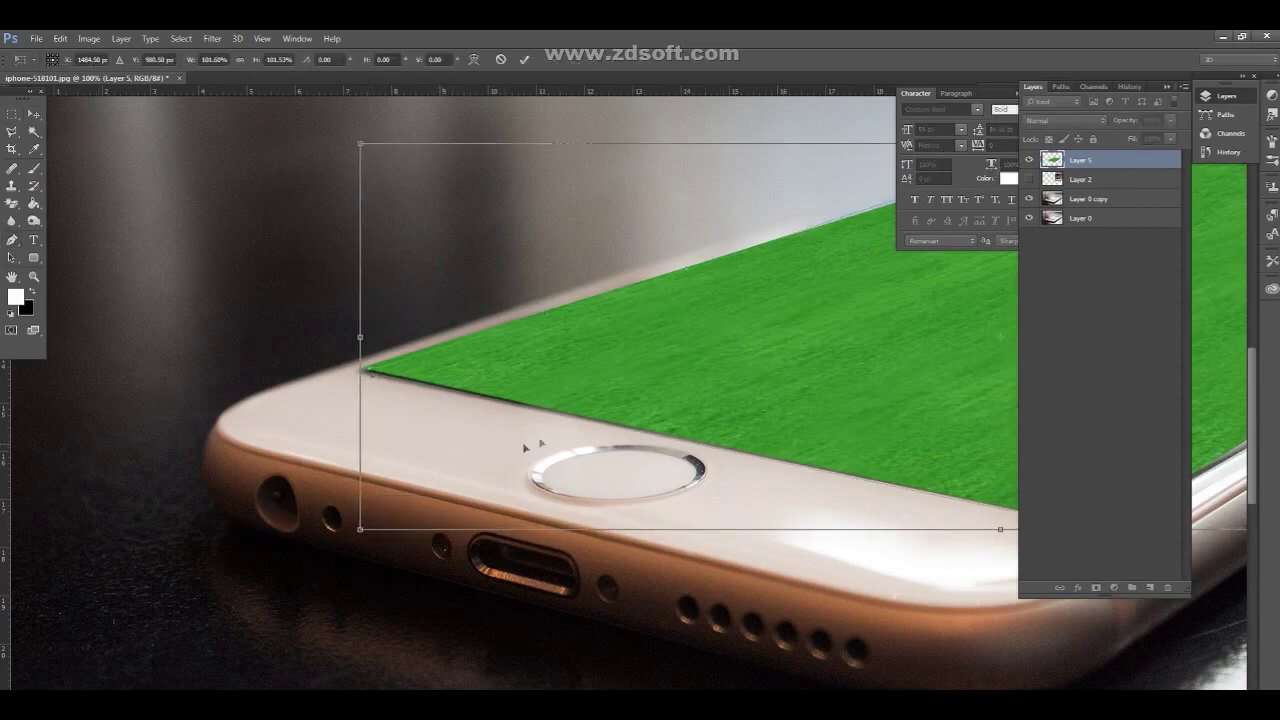
pyautogui.moveTo(734, 399); pyautogui.dragTo(460, 449)
pyautogui.moveTo(87, 580); pyautogui.dragTo(86, 580)
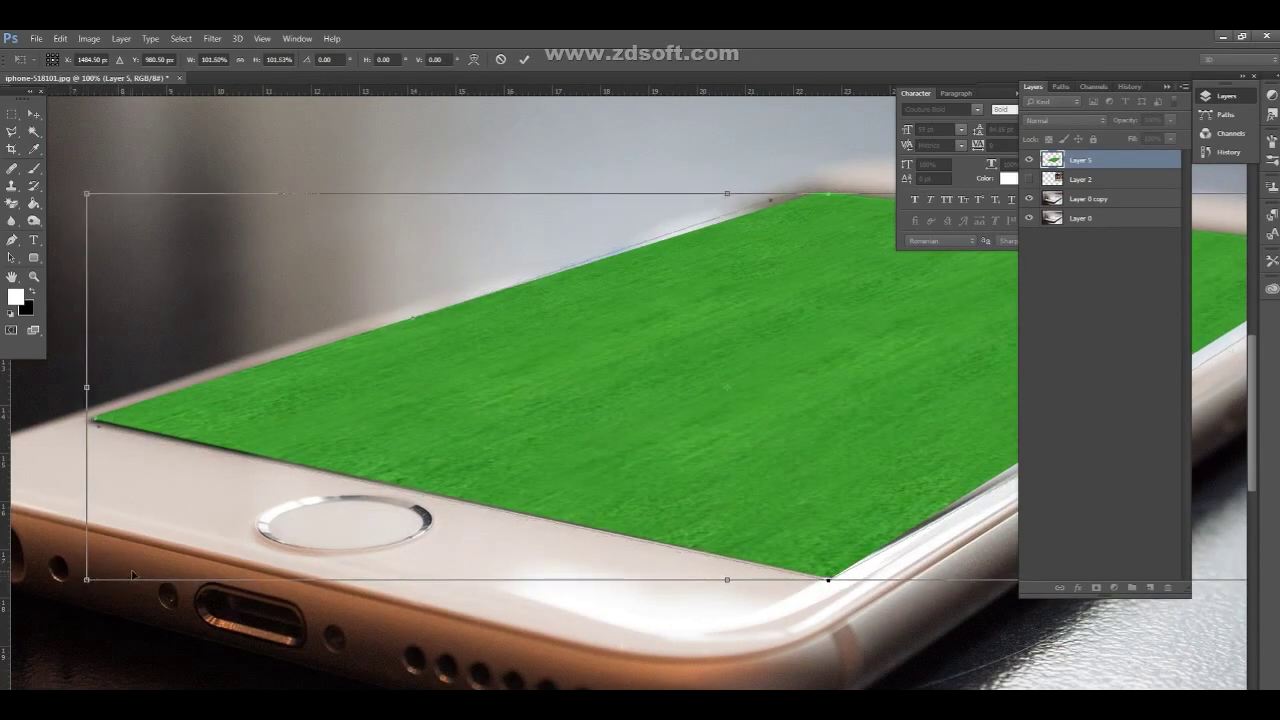
pyautogui.press('Return')
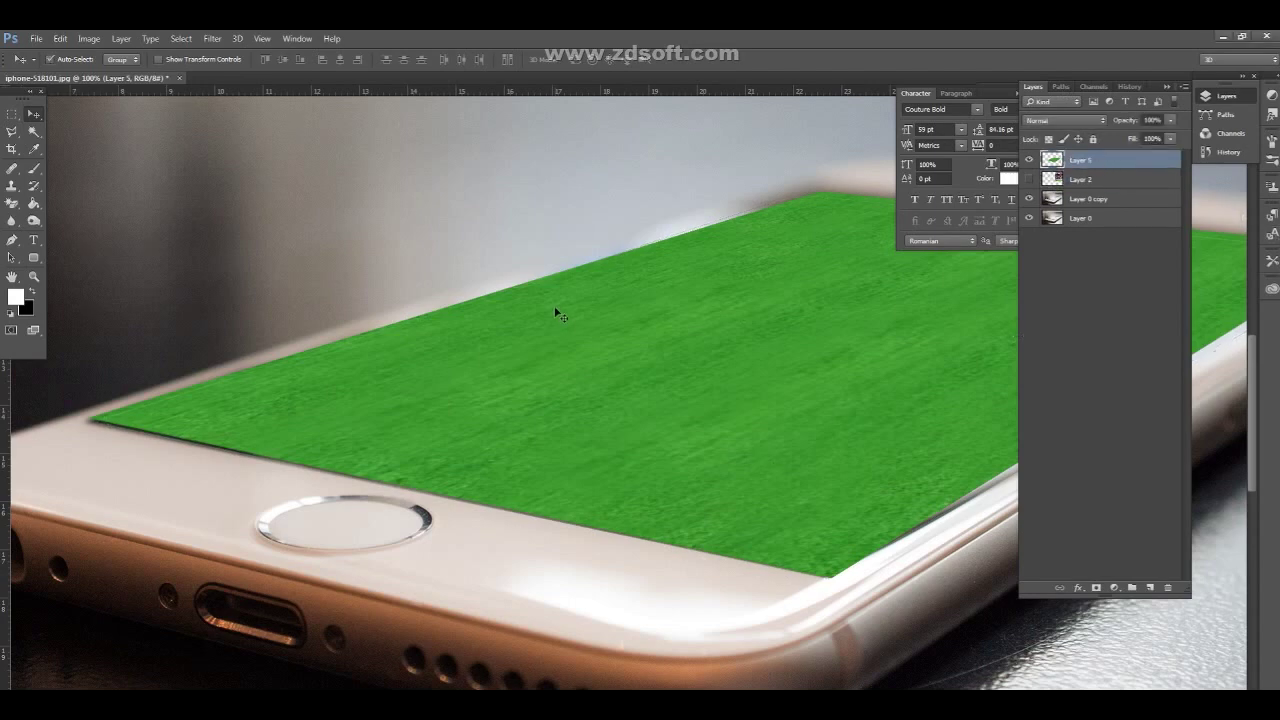
# - Enlarge the texture toward the upper-left so it covers the whole screen, about 102%
pyautogui.hotkey('ctrl', 't')
pyautogui.moveTo(86, 191); pyautogui.dragTo(73, 187)
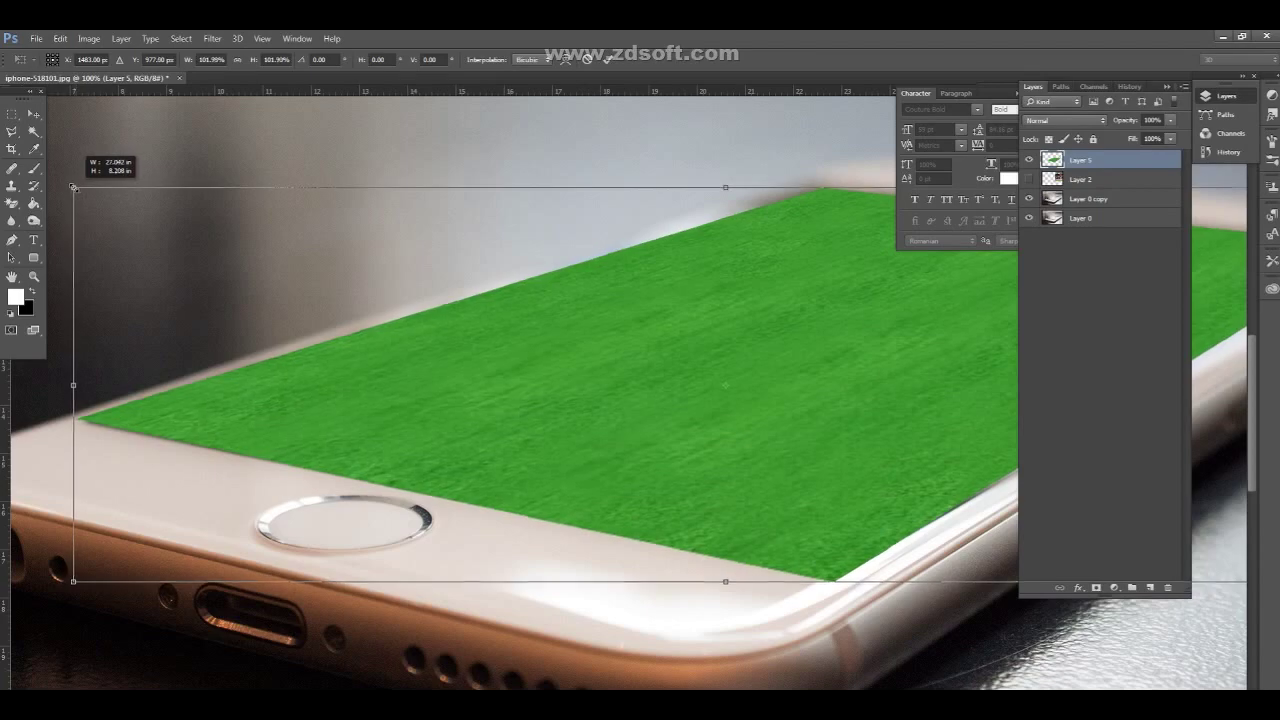
pyautogui.press('Return')
pyautogui.moveTo(805, 331); pyautogui.dragTo(565, 403)
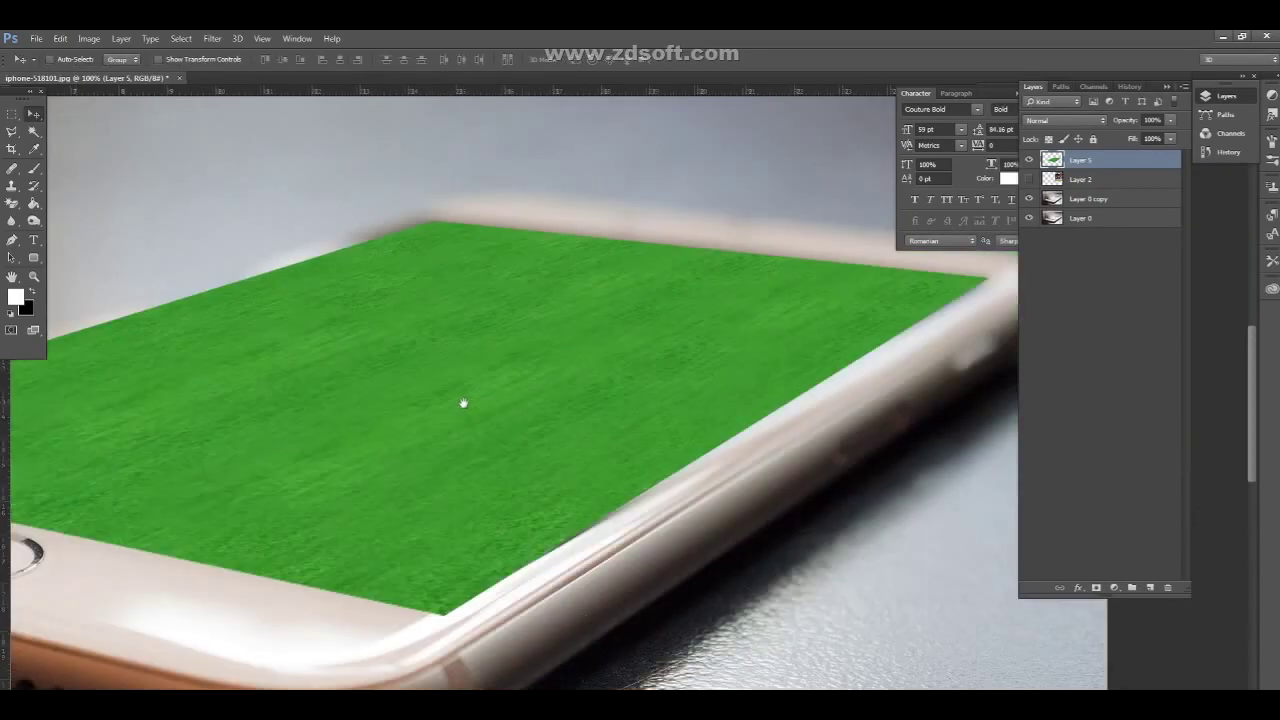
# - Load the screen path as a selection and feather it by 1 px
pyautogui.click(1060, 87)
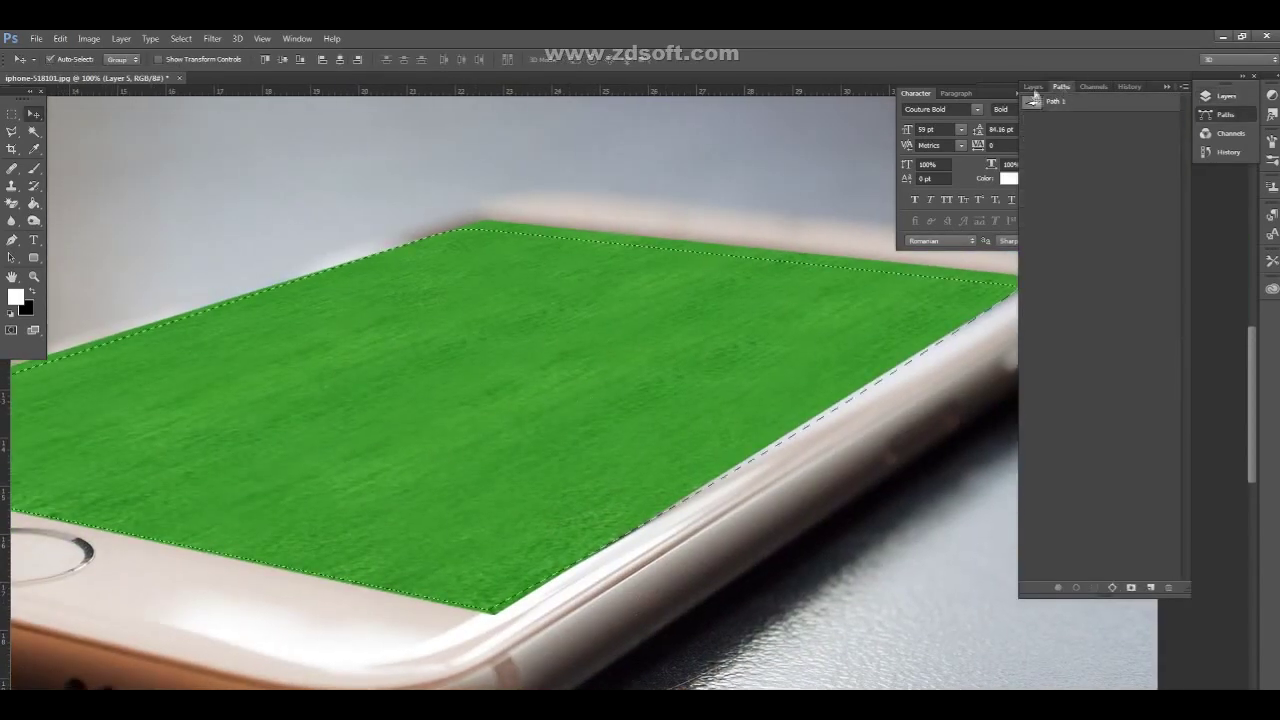
pyautogui.click(1031, 88)
pyautogui.click(181, 38)
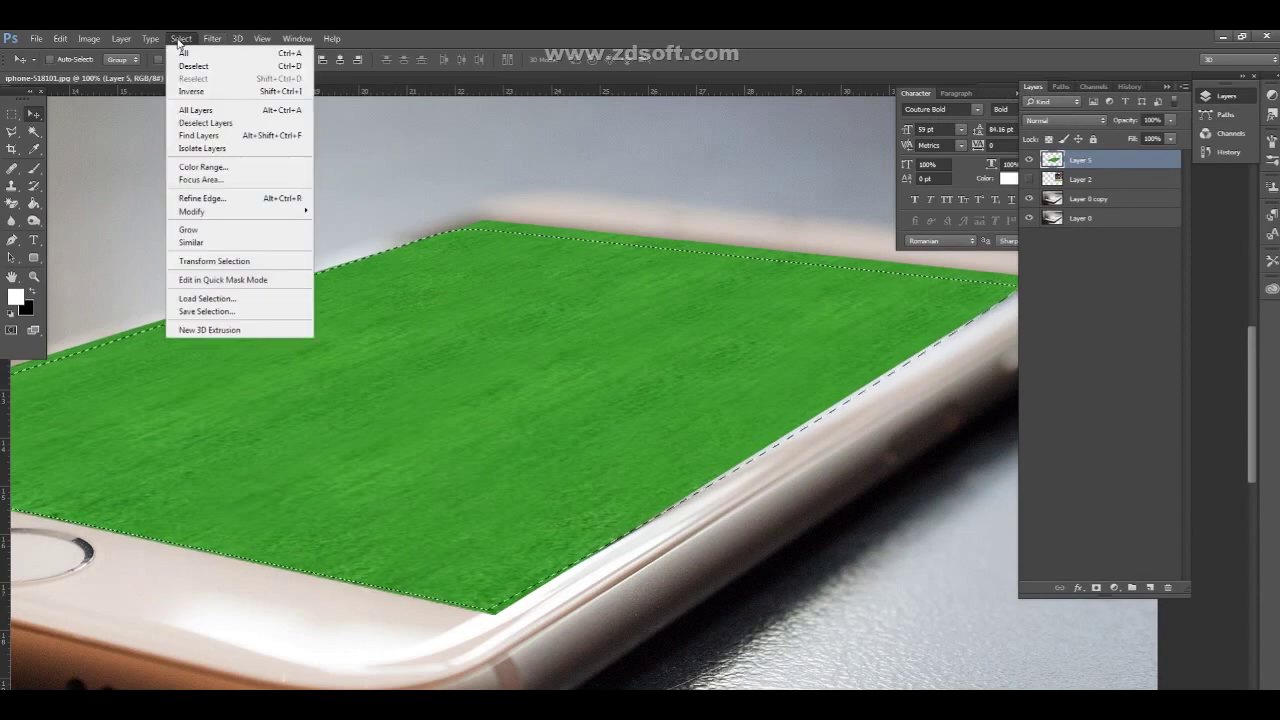
pyautogui.click(181, 38)
pyautogui.click(181, 38)
pyautogui.click(348, 263)
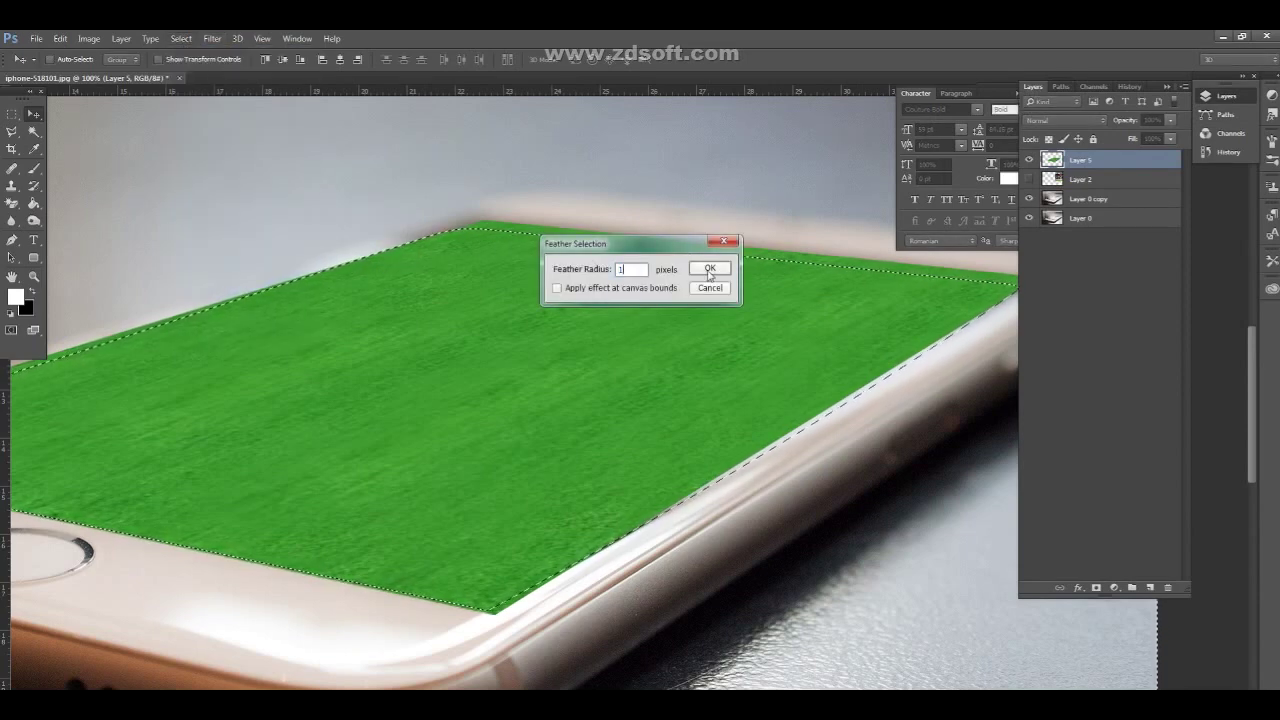
pyautogui.click(714, 267)
# - Invert the selection, delete the texture outside the screen, deselect, and zoom out
pyautogui.hotkey('ctrl', 'shift', 'i')
pyautogui.press('Delete')
pyautogui.hotkey('ctrl', 'd')
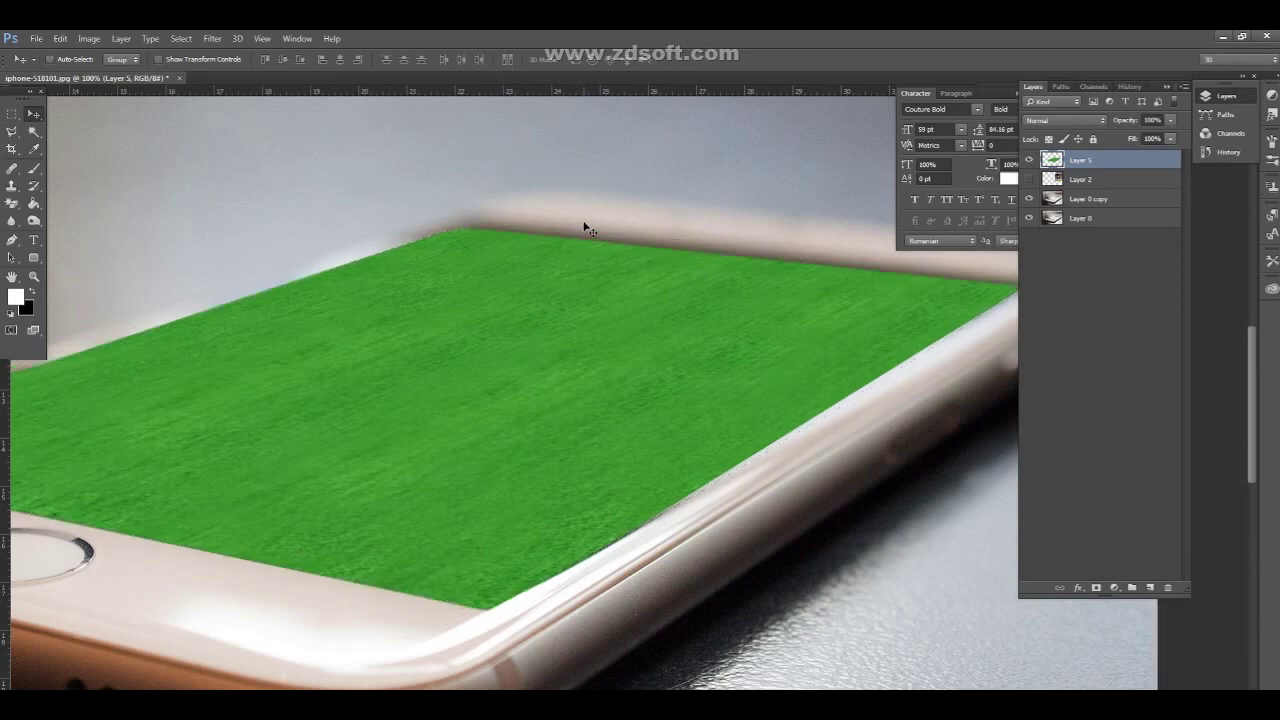
pyautogui.hotkey('ctrl', '-')
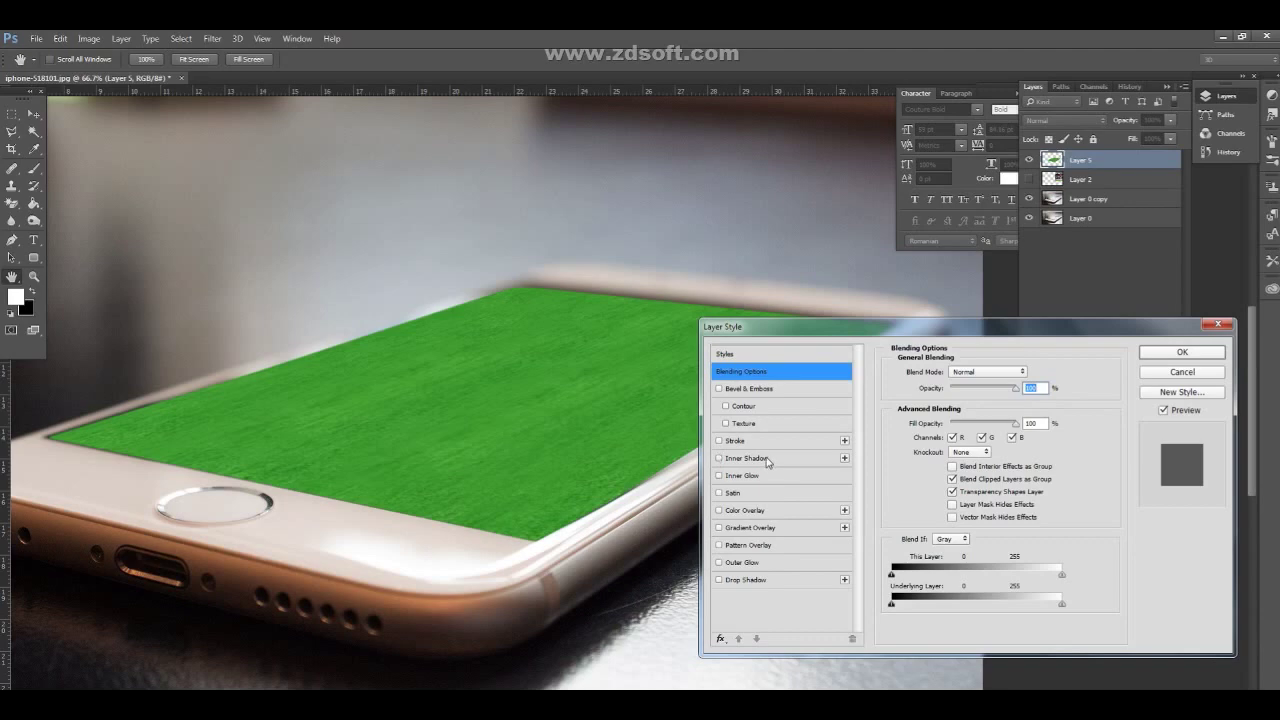
# - Give the green texture a smaller Inner Shadow and an Outer Bevel, then reveal the player layer
pyautogui.click(750, 458)
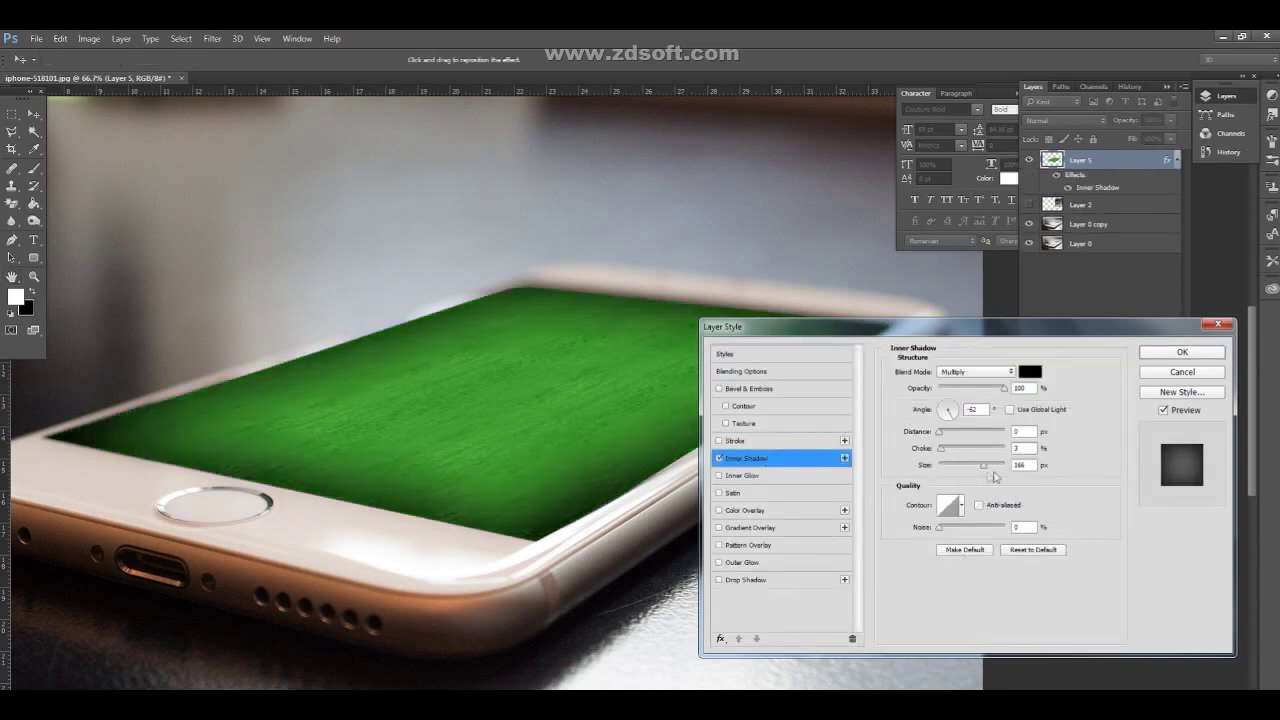
pyautogui.moveTo(983, 466); pyautogui.dragTo(965, 466)
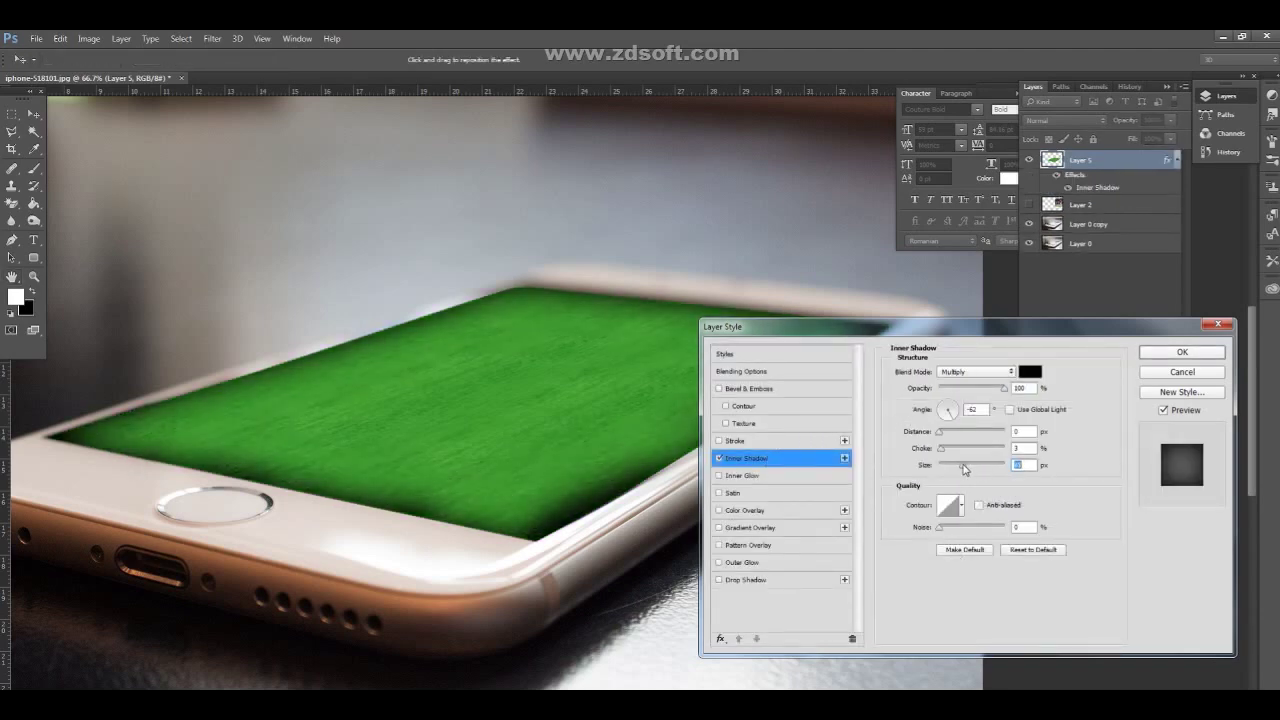
pyautogui.click(743, 389)
pyautogui.click(985, 377)
pyautogui.click(966, 385)
pyautogui.click(1187, 413)
pyautogui.click(1187, 413)
pyautogui.click(1182, 354)
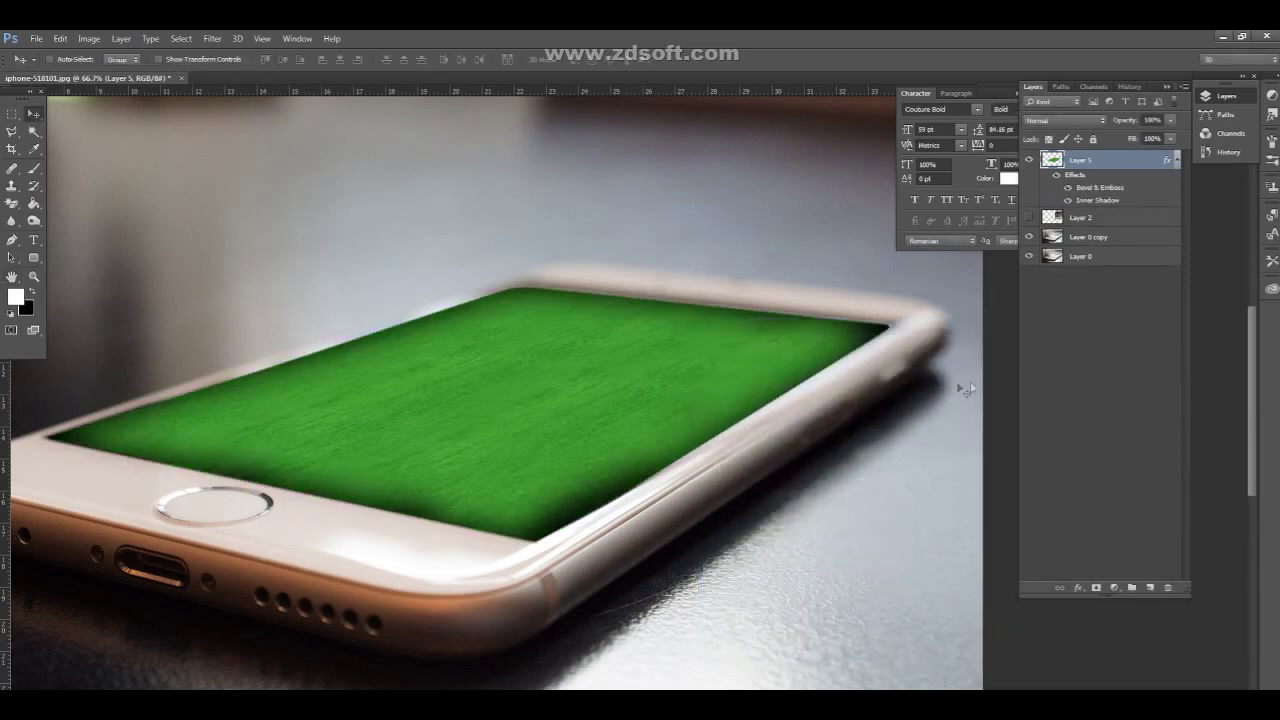
pyautogui.click(1109, 220)
pyautogui.click(1029, 217)
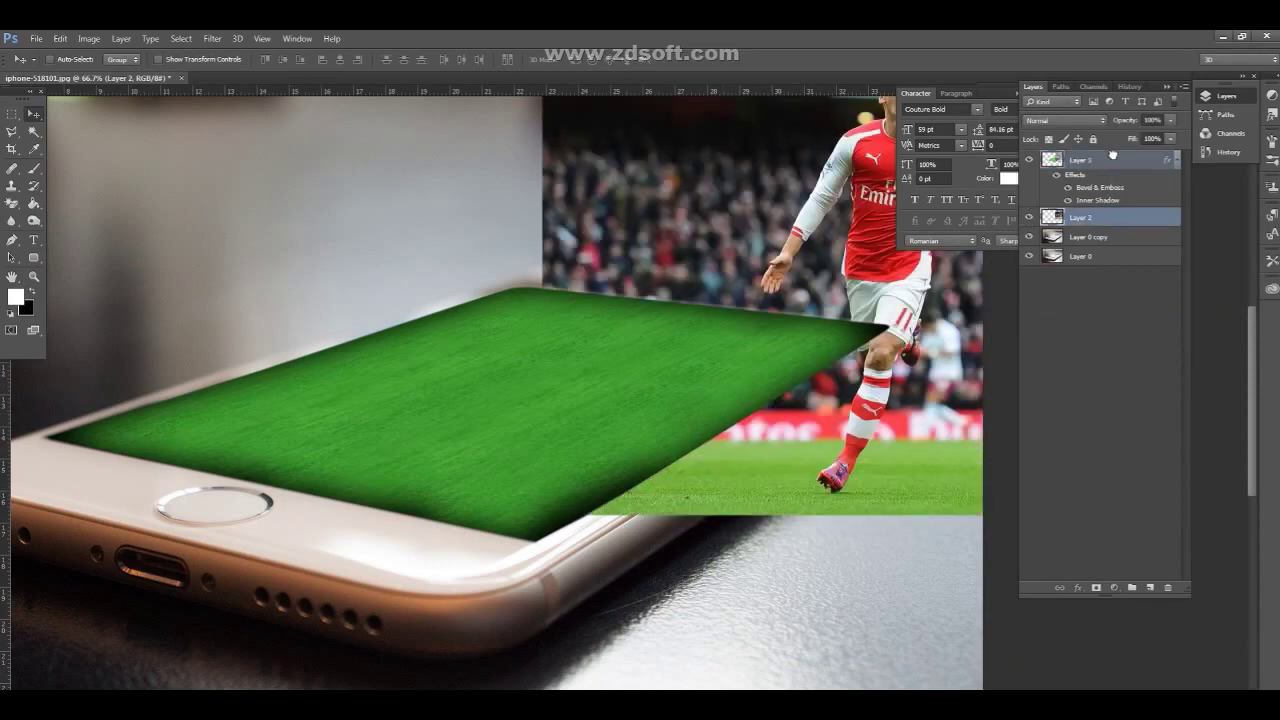
# - Move the player photo above the green texture, position it over the phone, and zoom on the boot
pyautogui.moveTo(1100, 220); pyautogui.dragTo(1095, 160)
pyautogui.moveTo(878, 395); pyautogui.dragTo(496, 498)
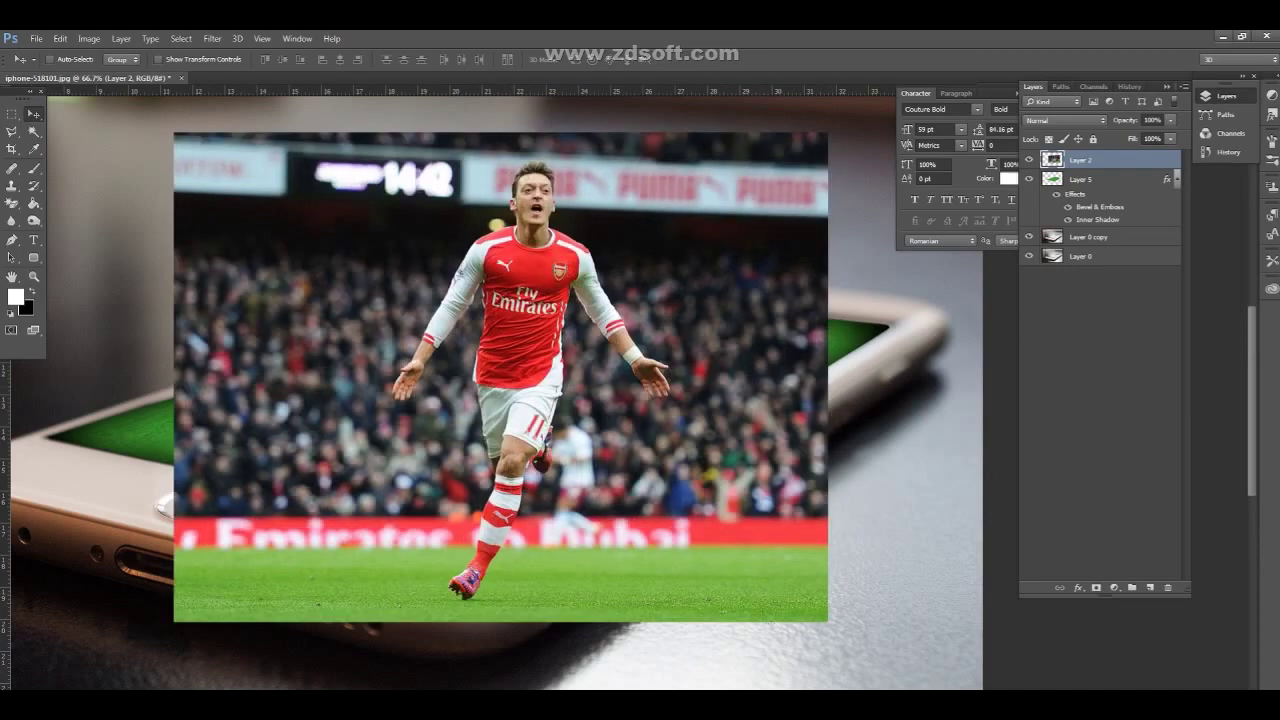
pyautogui.click(34, 276)
pyautogui.click(468, 594)
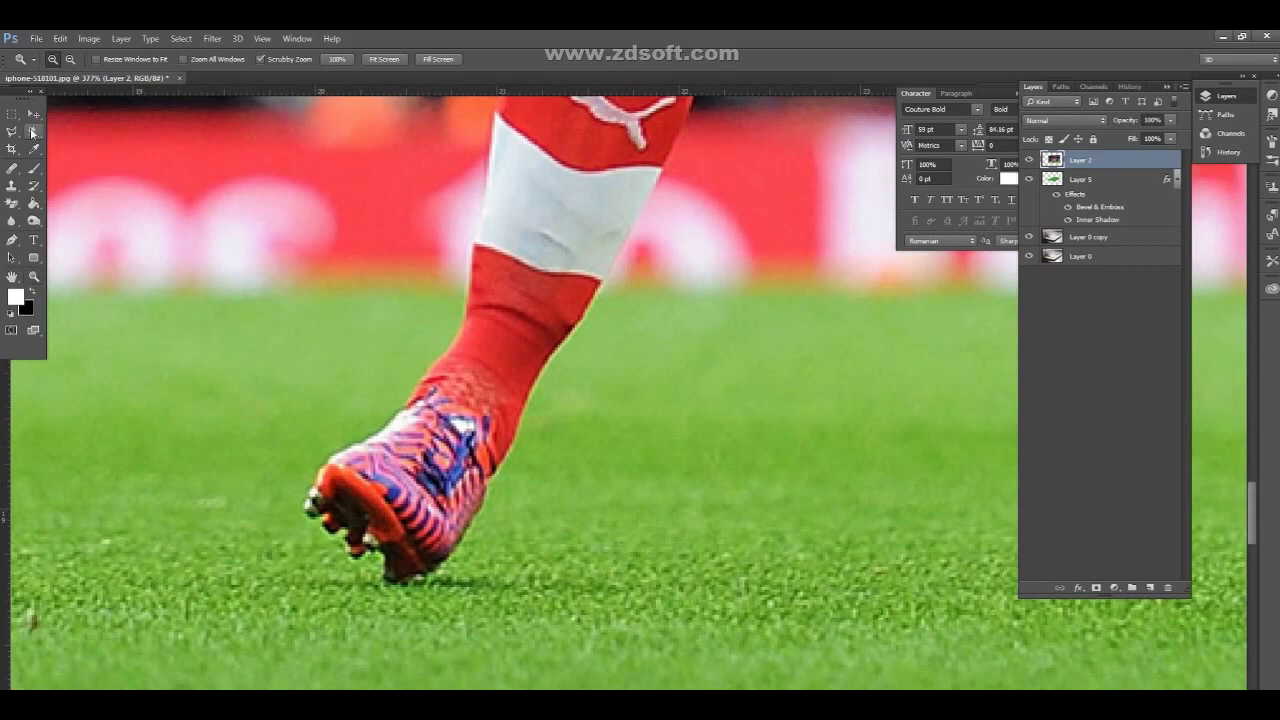
pyautogui.click(33, 132)
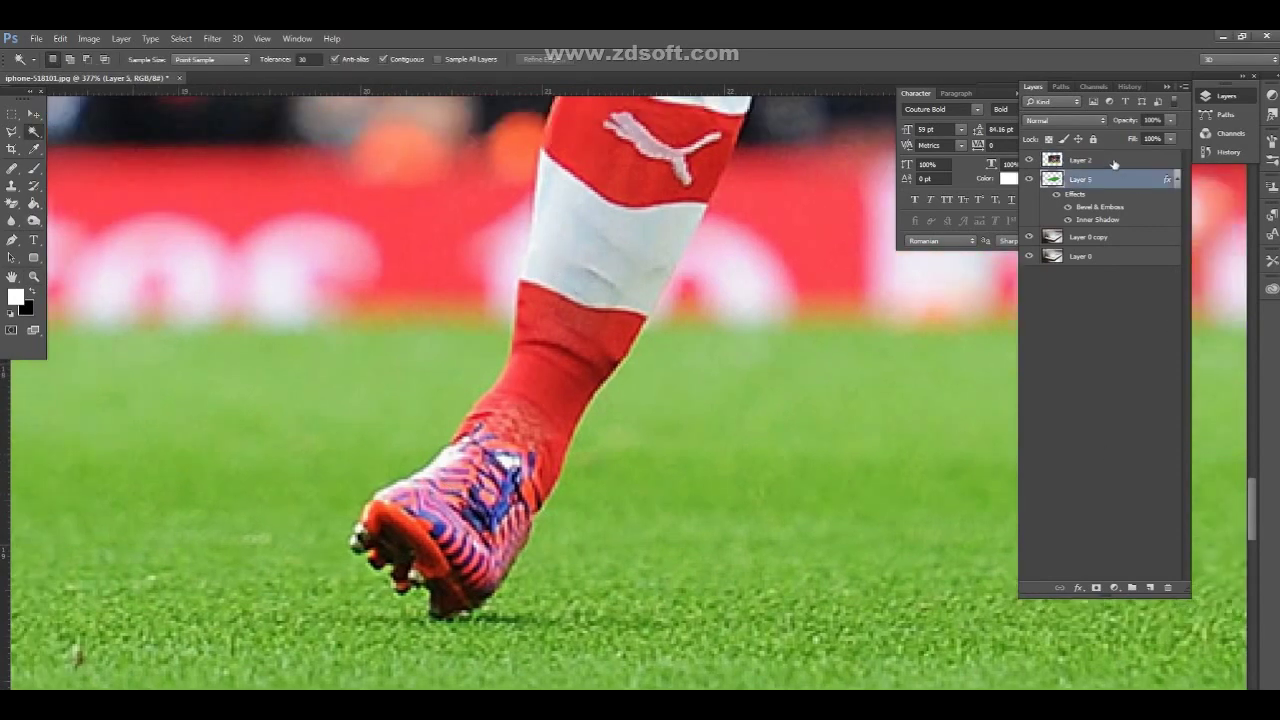
# - Trace the player's outline with the Pen tool from the boot up the sock's edge
pyautogui.moveTo(1110, 162); pyautogui.dragTo(1103, 160)
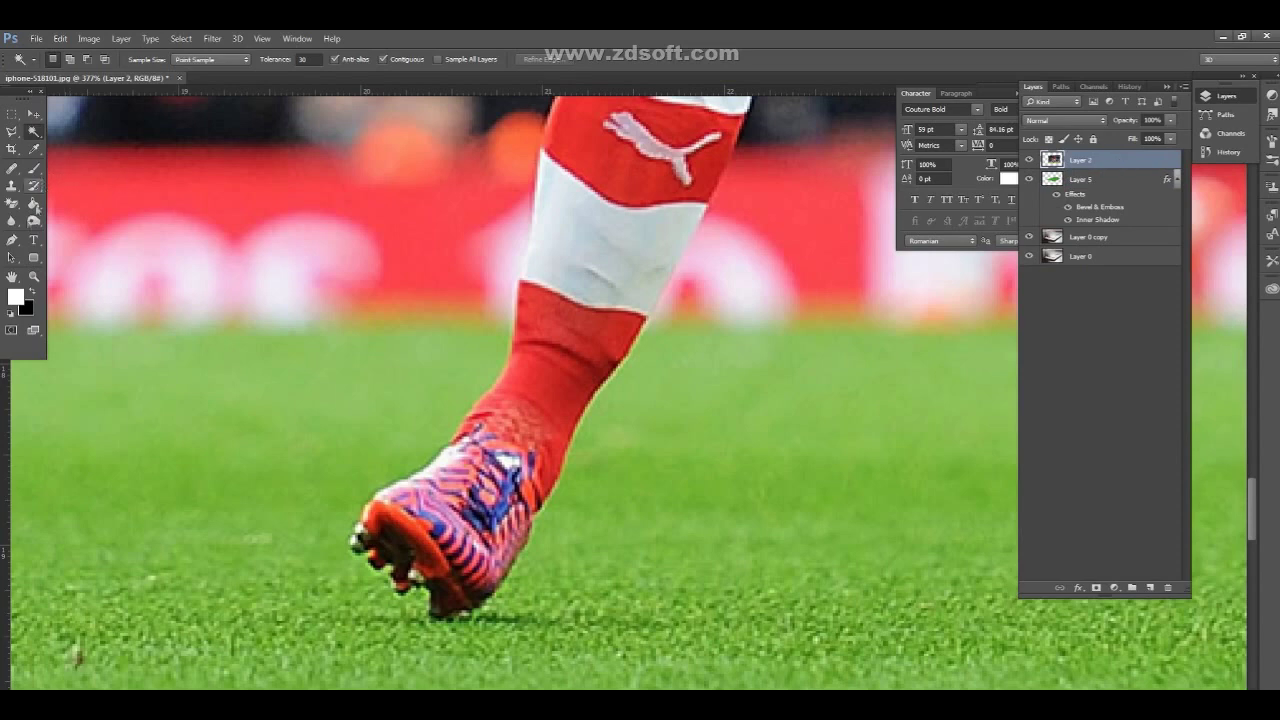
pyautogui.press('p')
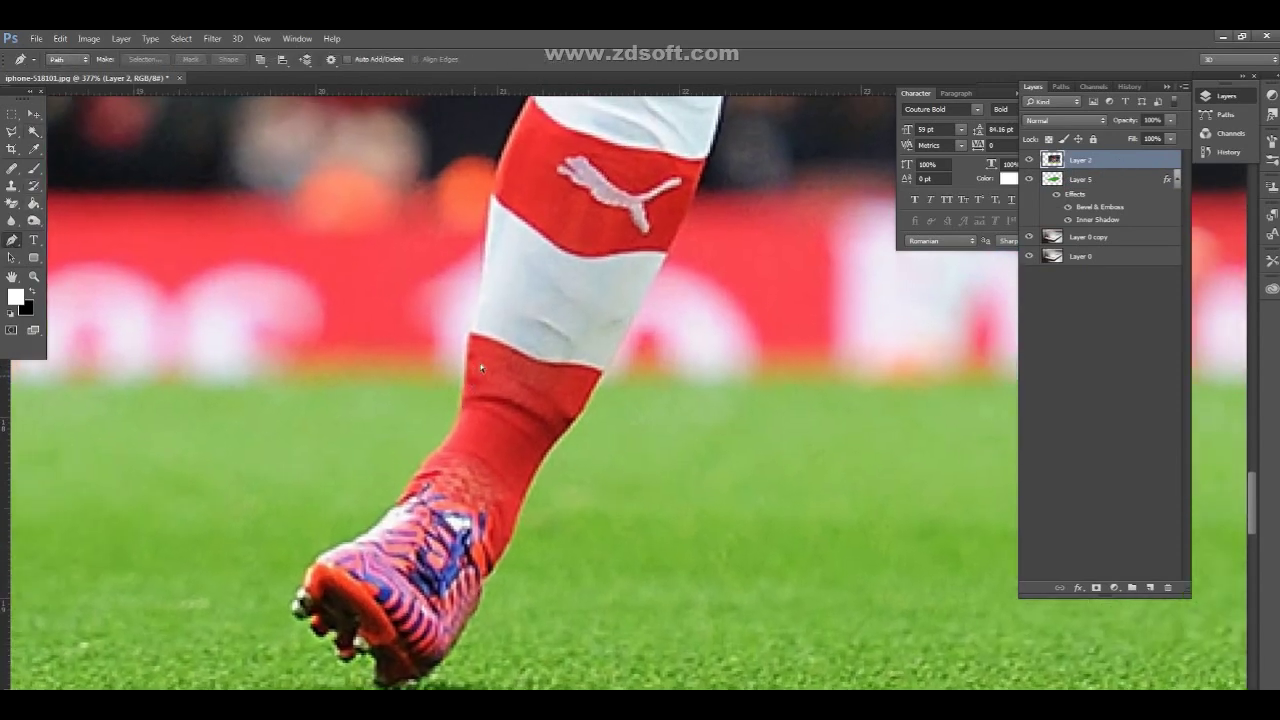
pyautogui.hotkey('ctrl', '+')
pyautogui.click(424, 462)
pyautogui.click(462, 366)
pyautogui.click(479, 298)
pyautogui.click(484, 272)
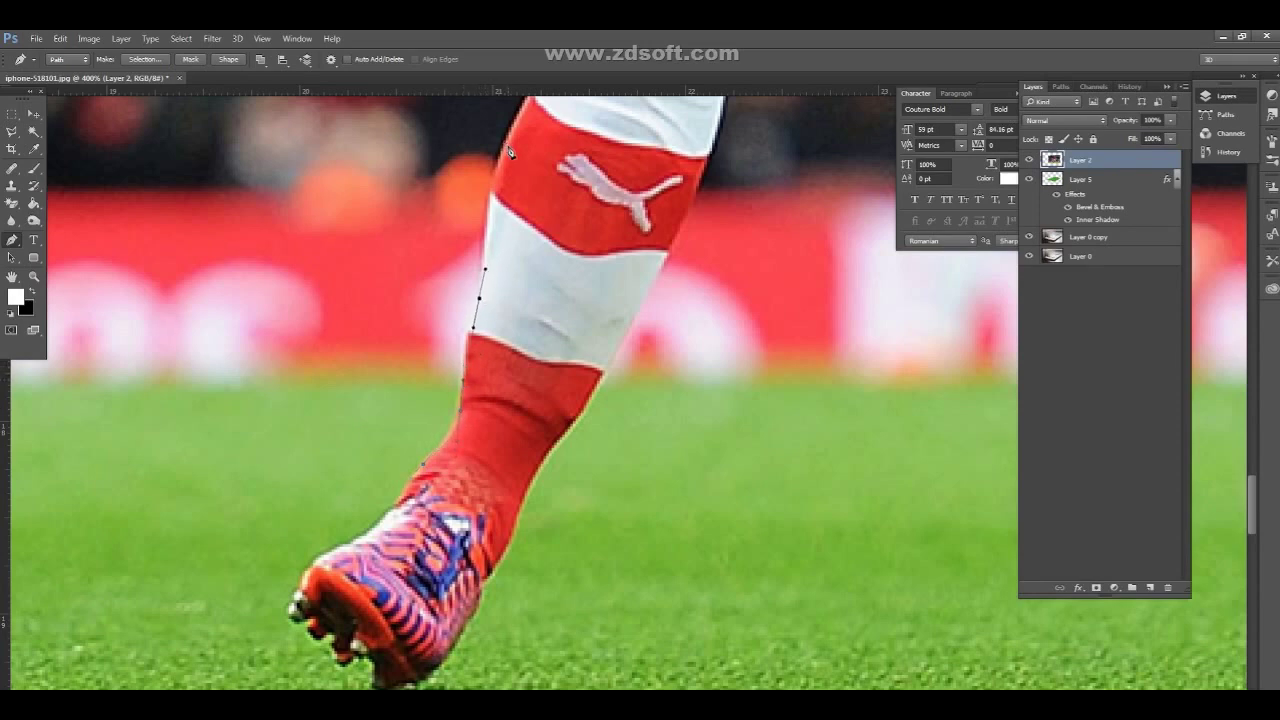
pyautogui.moveTo(510, 150); pyautogui.dragTo(453, 290)
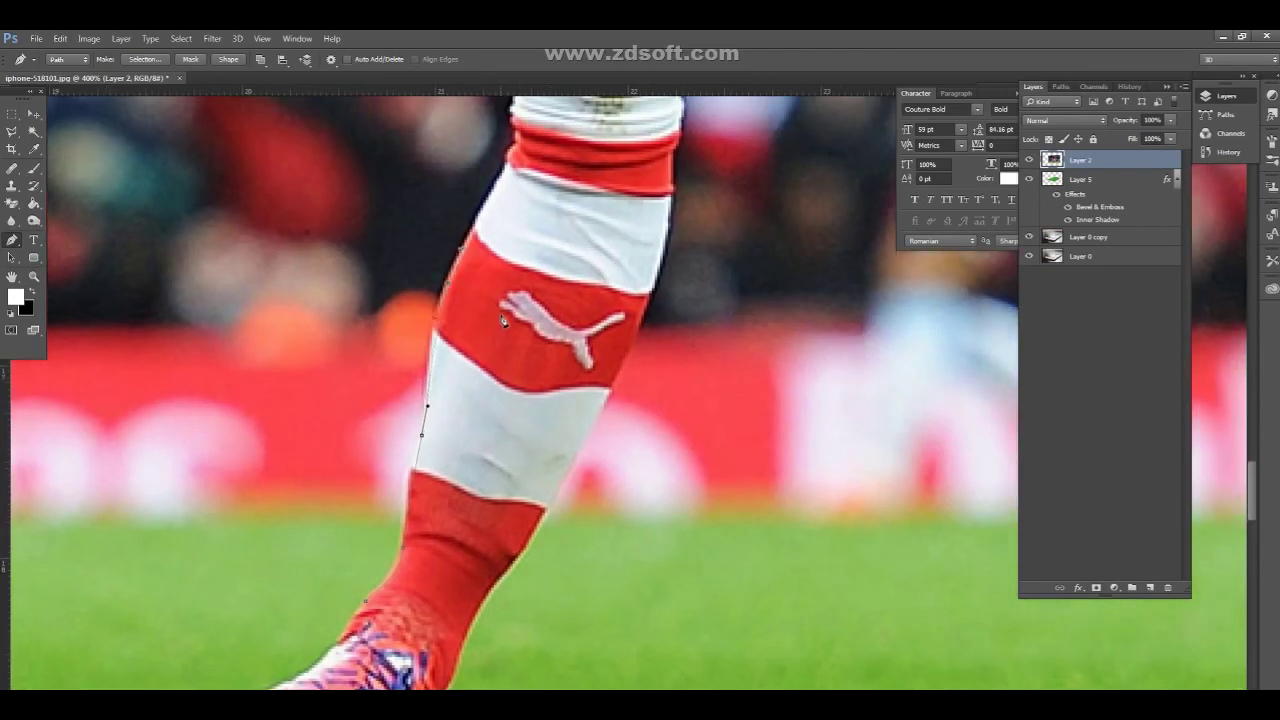
pyautogui.hotkey('ctrl', 'z')
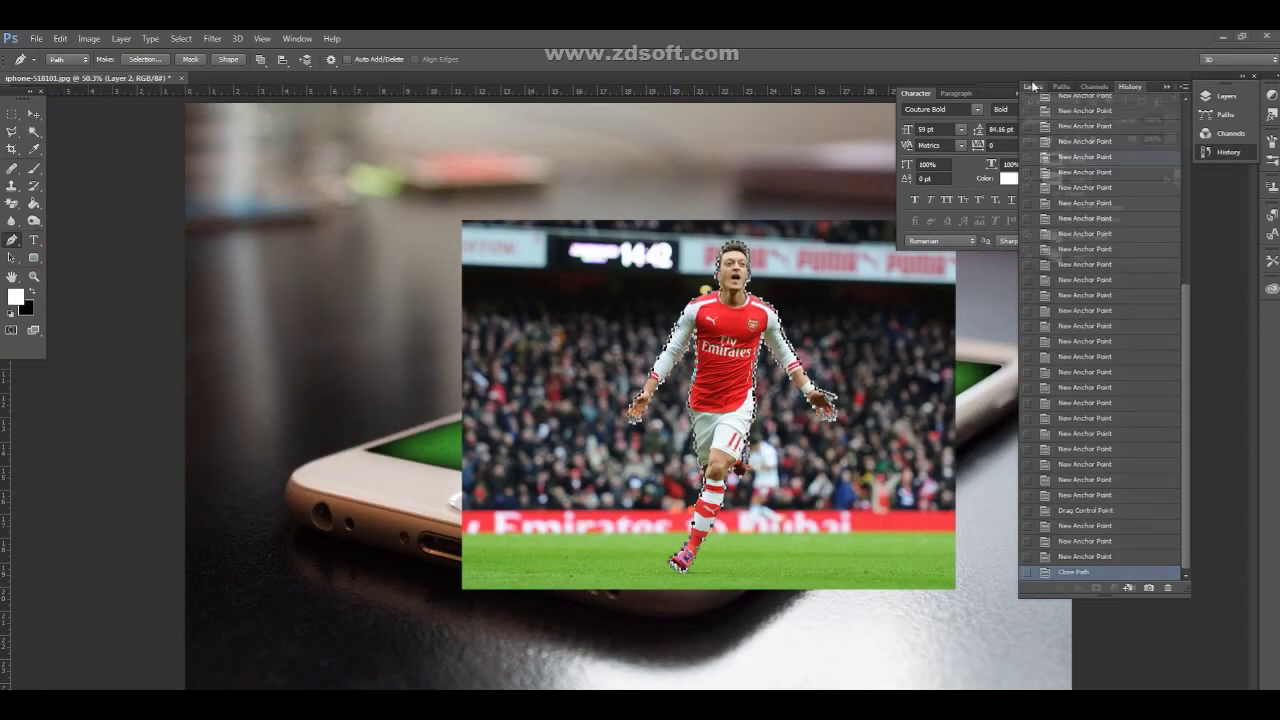
# - Check the player's outline saved as Path 1 in the Paths panel
pyautogui.click(1033, 87)
pyautogui.click(1061, 87)
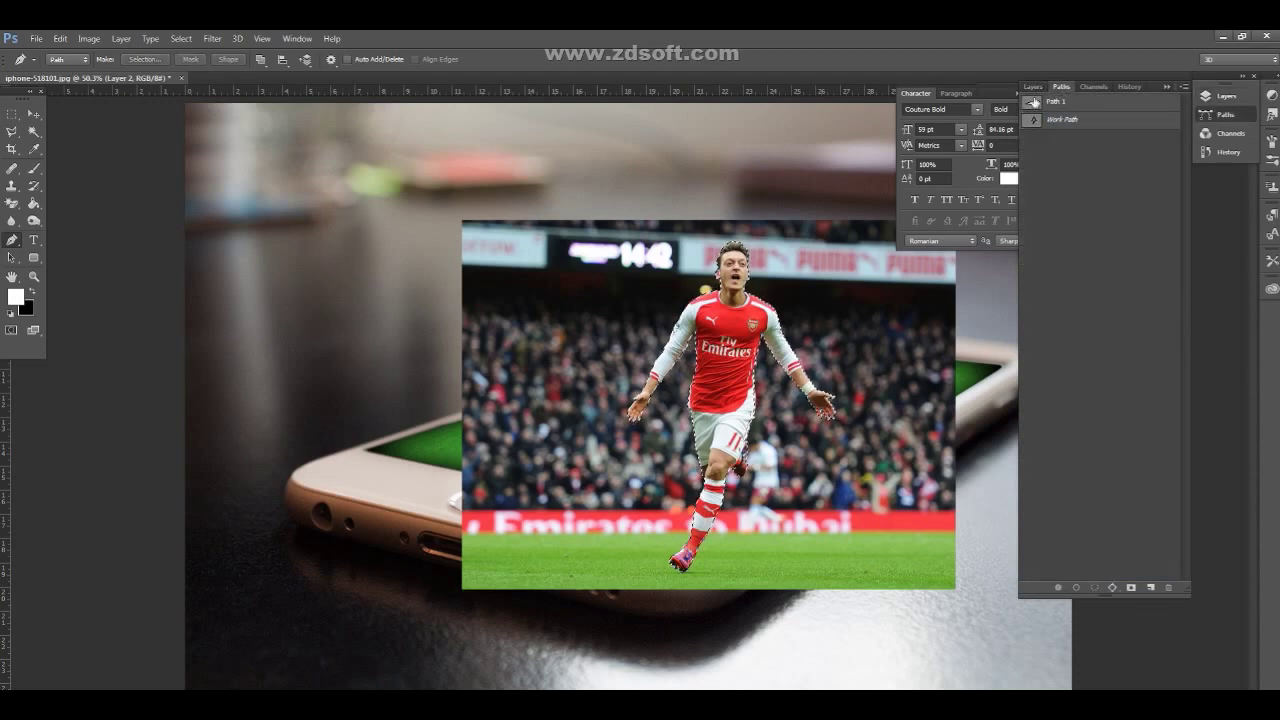
pyautogui.click(1040, 88)
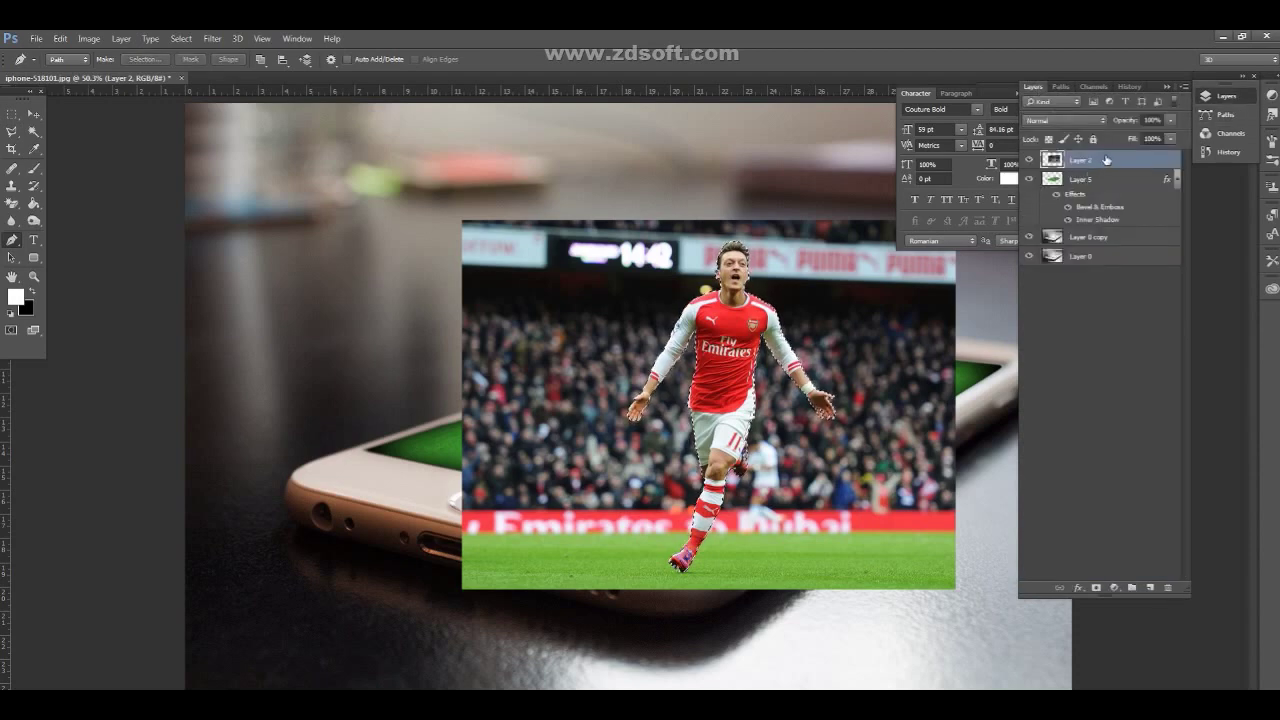
# - Mask Layer 2 to cut out the player and lift him up onto the phone screen
pyautogui.click(1096, 588)
pyautogui.click(1052, 160)
pyautogui.click(33, 113)
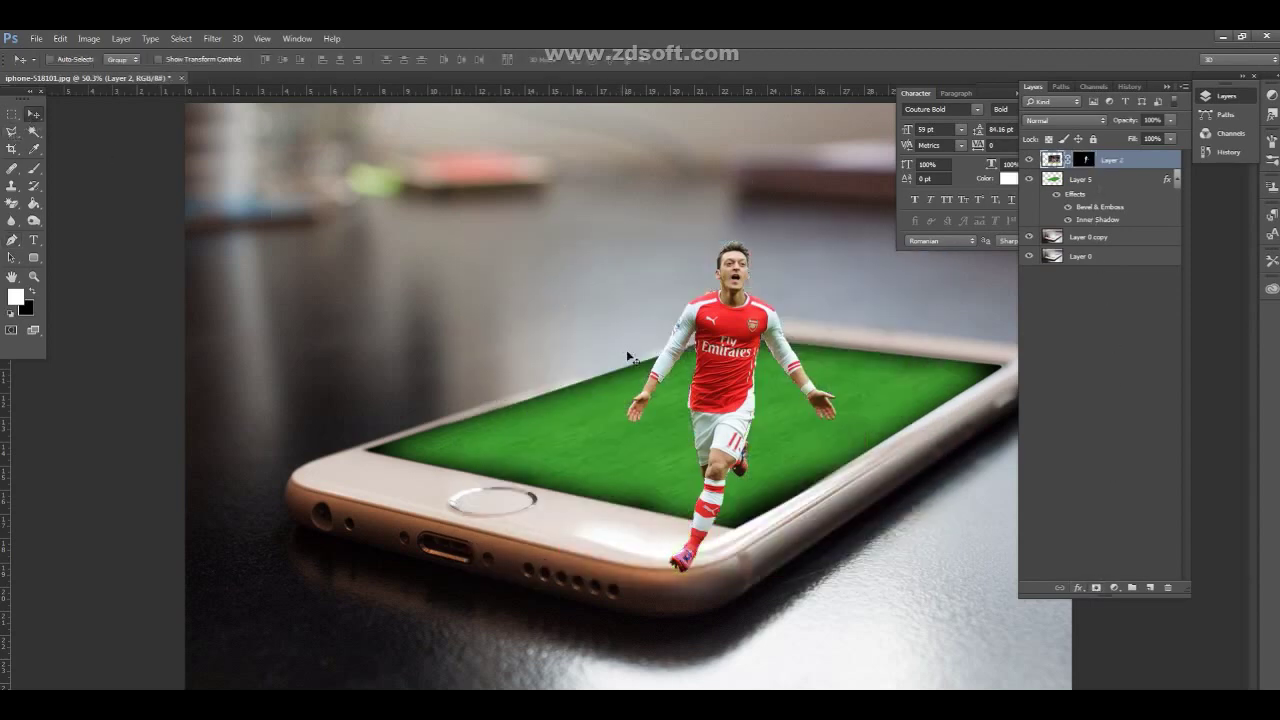
pyautogui.moveTo(626, 359)
pyautogui.mouseDown()
pyautogui.moveTo(620, 267)
pyautogui.moveTo(638, 252)
pyautogui.mouseUp()
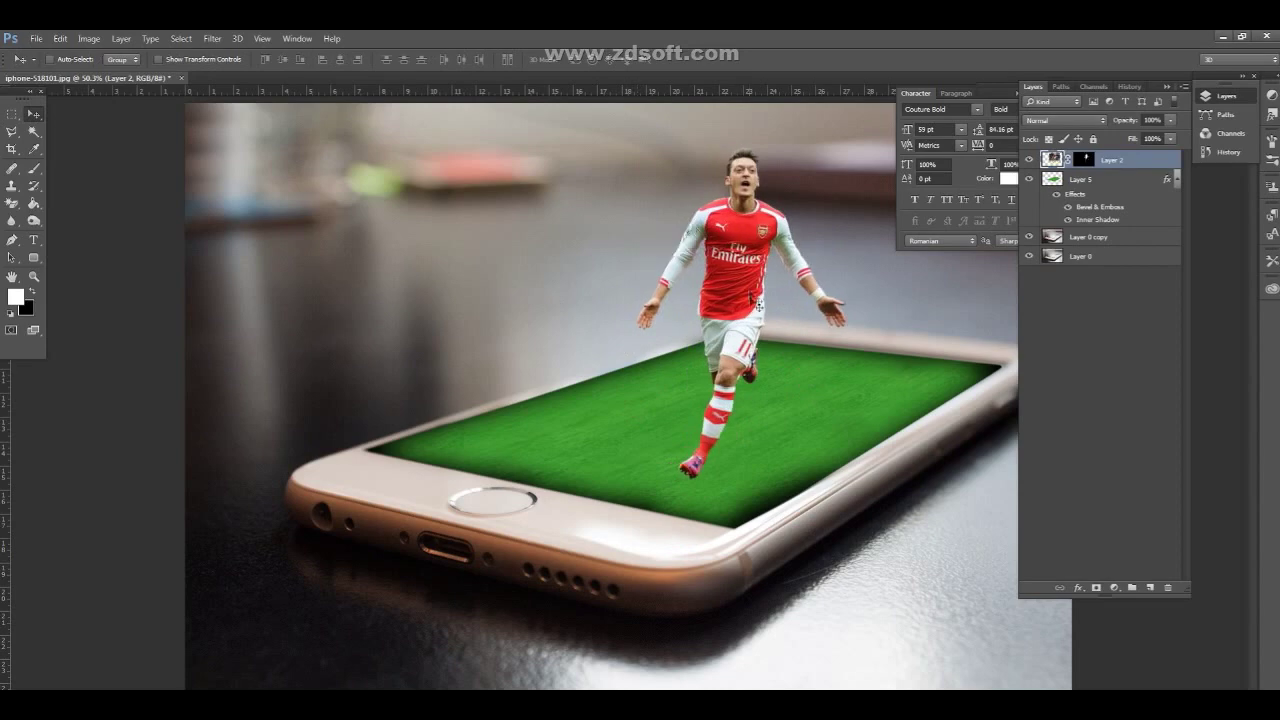
pyautogui.moveTo(718, 452); pyautogui.dragTo(727, 401)
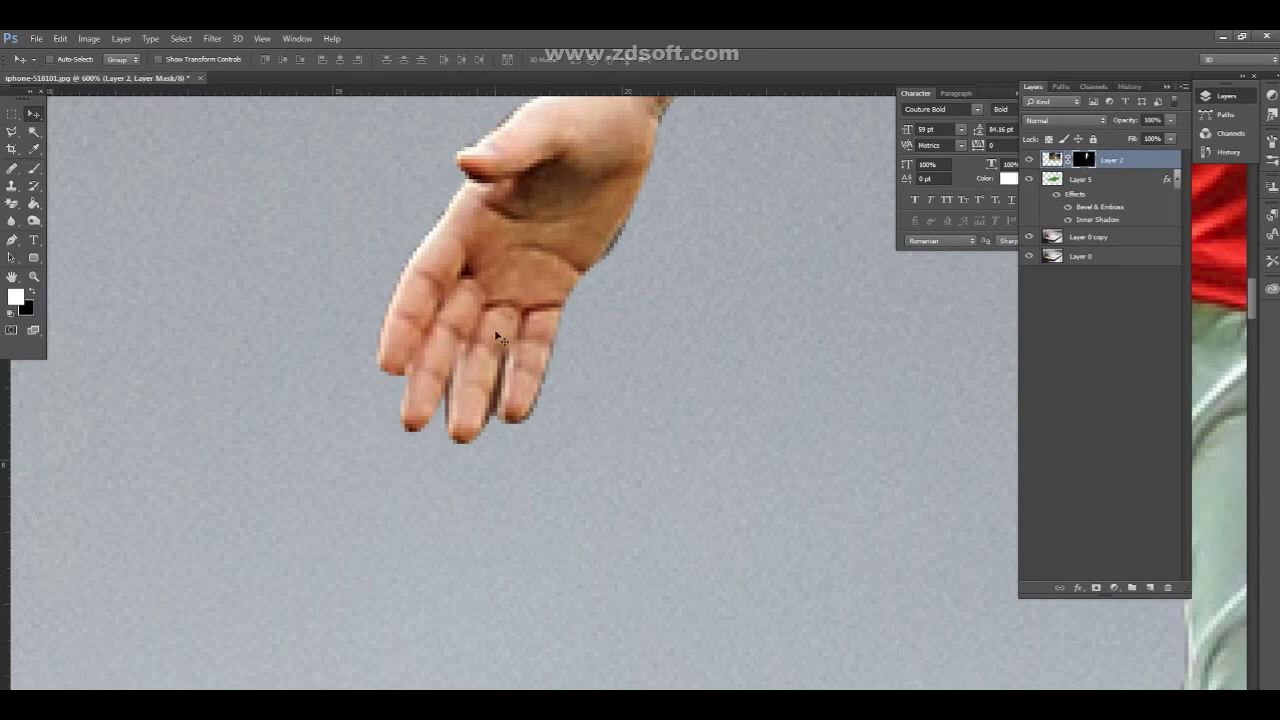
# - Set up a small, 0%-hardness brush painting black on the mask
pyautogui.press('b')
pyautogui.moveTo(535, 350); pyautogui.dragTo(565, 375)
pyautogui.hotkey('ctrl', 'z')
pyautogui.press('x')
pyautogui.rightClick(631, 347)
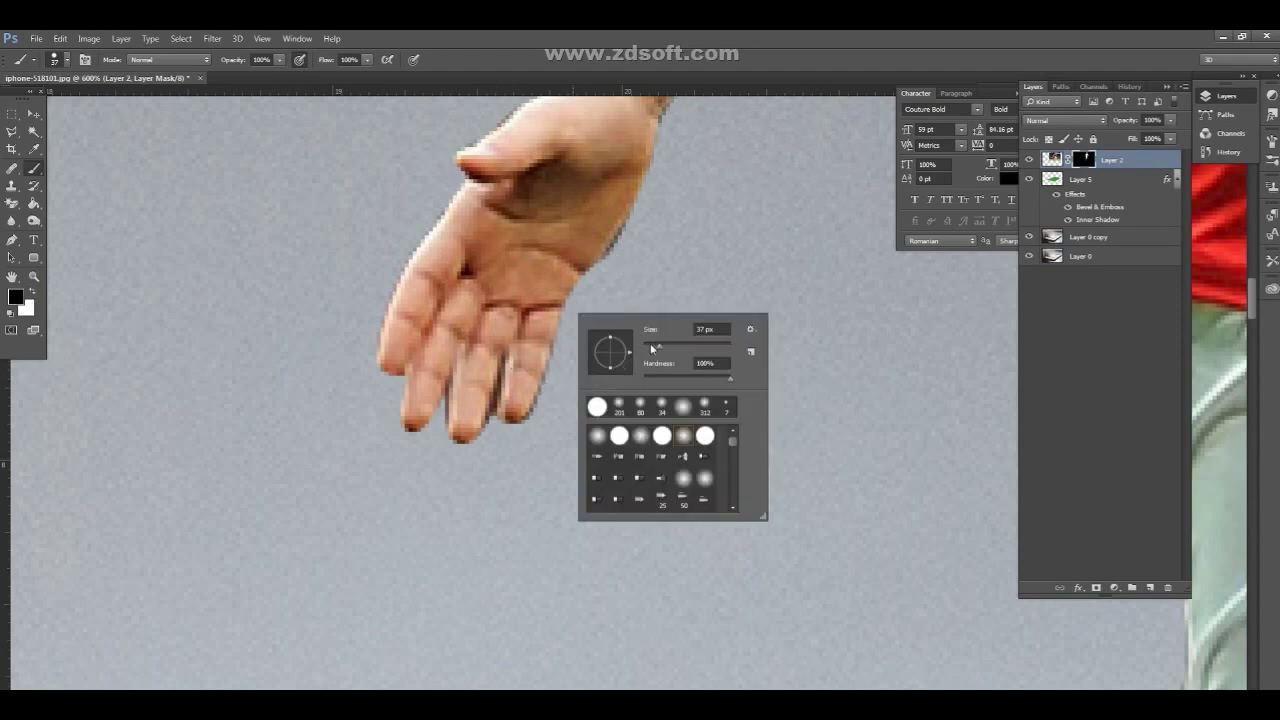
pyautogui.press('Return')
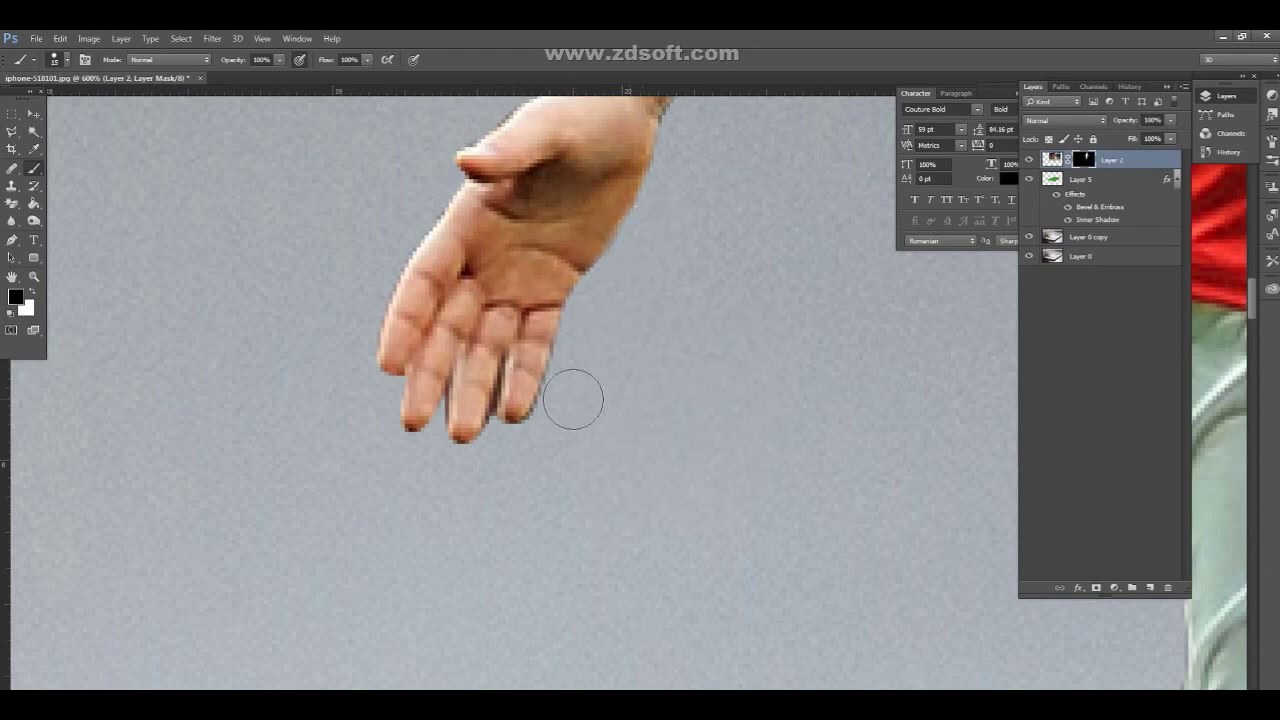
pyautogui.rightClick(657, 358)
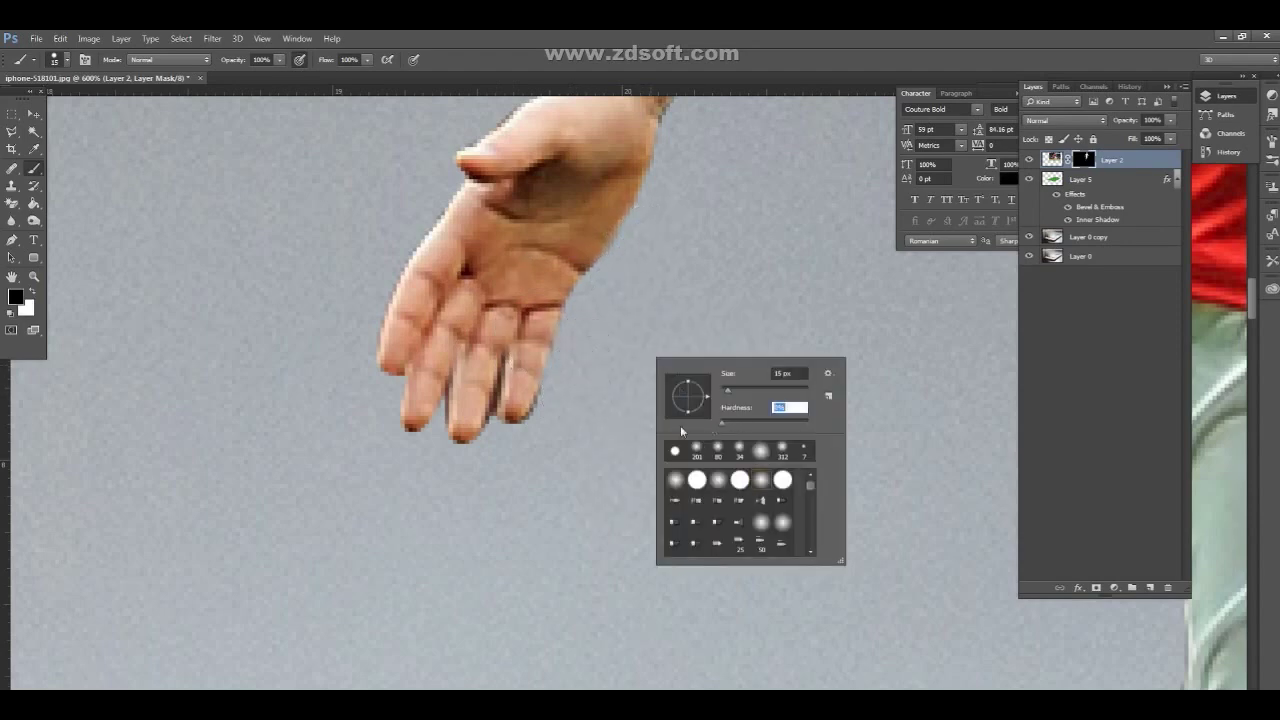
pyautogui.press('Return')
pyautogui.rightClick(640, 386)
pyautogui.moveTo(708, 423)
pyautogui.mouseDown()
pyautogui.moveTo(431, 372)
pyautogui.moveTo(498, 386)
pyautogui.moveTo(488, 422)
pyautogui.mouseUp()
pyautogui.press('Return')
# - Mask out the background between and along the first hand's fingers, then shrink the brush further
pyautogui.moveTo(447, 384); pyautogui.dragTo(443, 410)
pyautogui.moveTo(413, 356); pyautogui.dragTo(380, 371)
pyautogui.rightClick(608, 359)
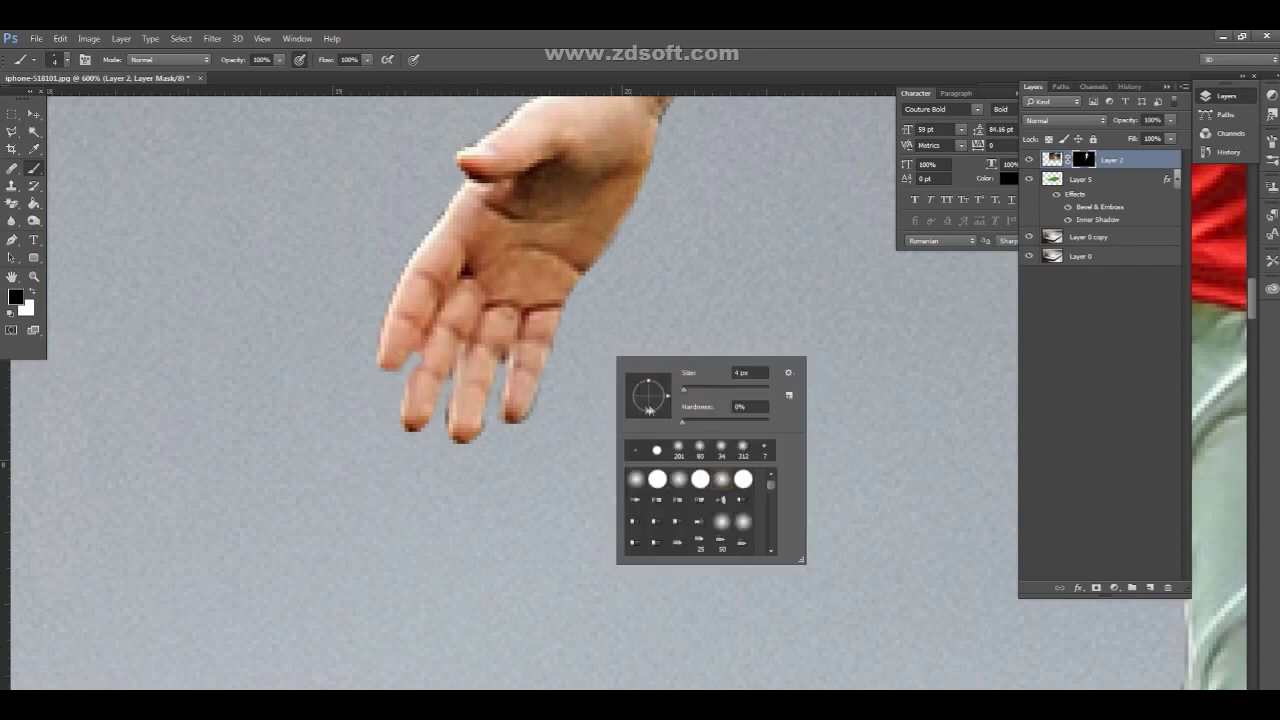
pyautogui.moveTo(689, 392); pyautogui.dragTo(684, 393)
pyautogui.press('Return')
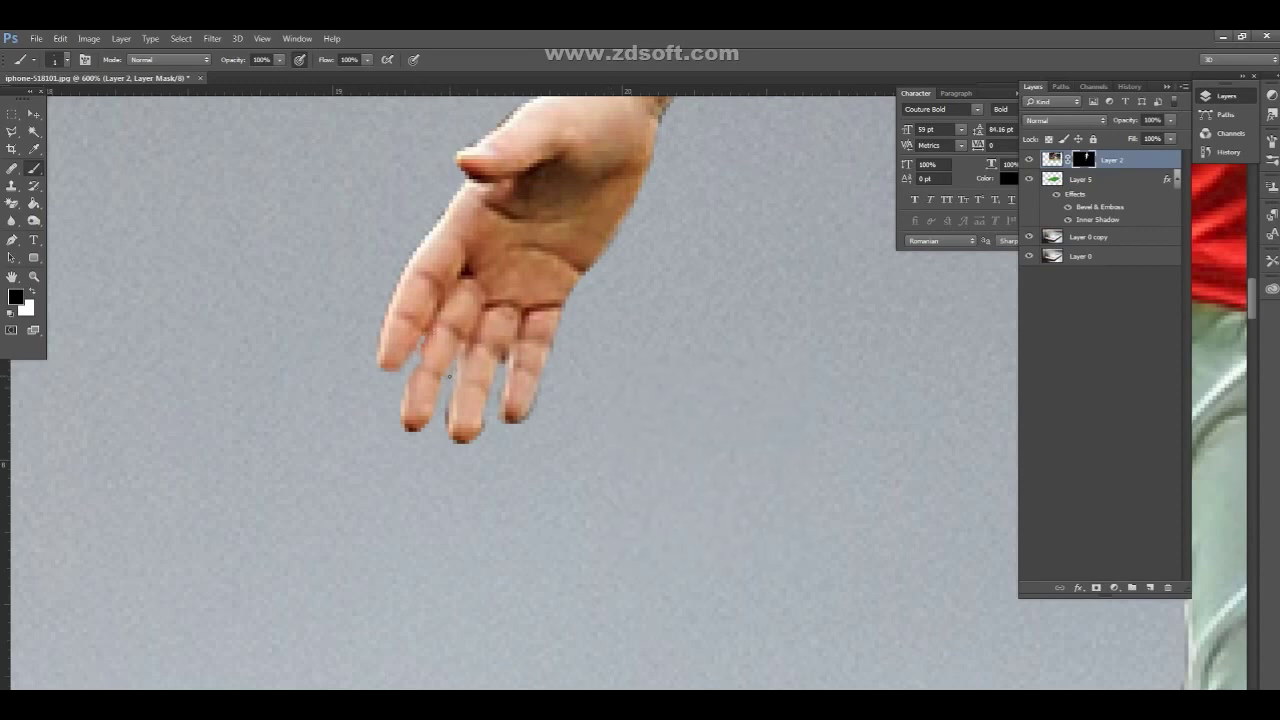
# - Switch to white paint and pan across the arm to the other hand
pyautogui.press('x')
pyautogui.press('x')
pyautogui.moveTo(600, 300); pyautogui.dragTo(444, 470)
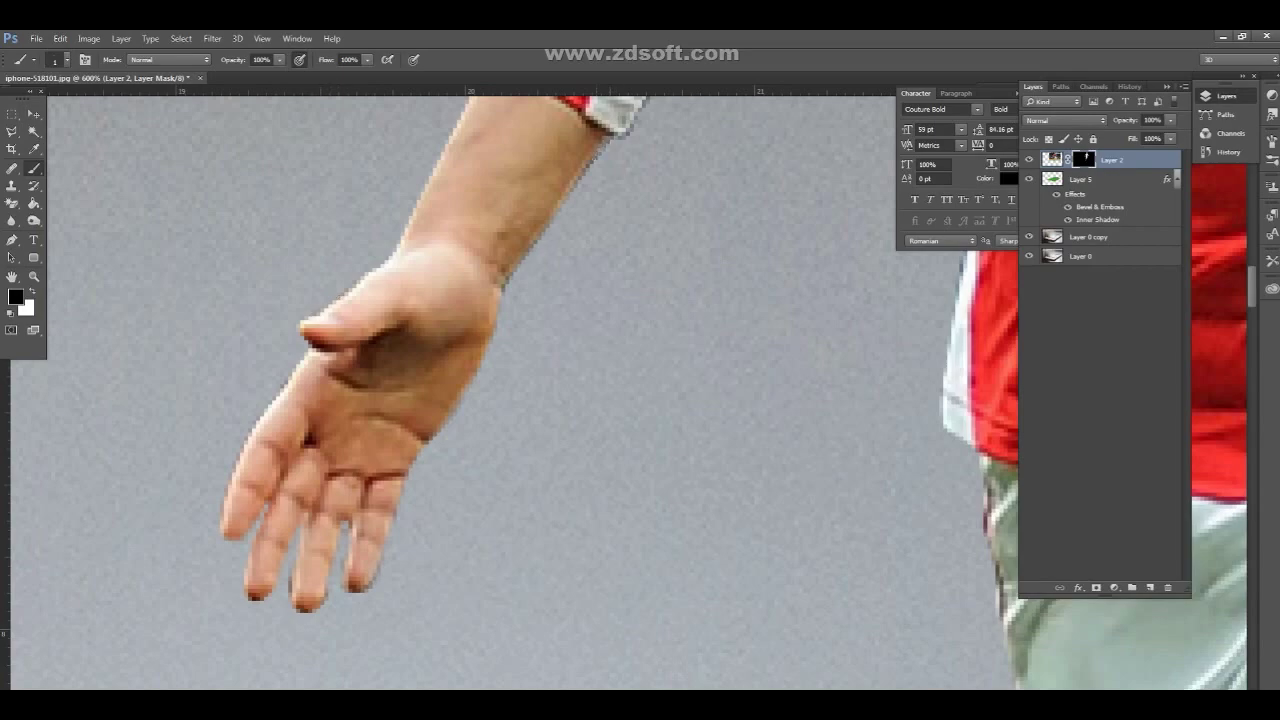
pyautogui.moveTo(503, 288); pyautogui.dragTo(349, 306)
pyautogui.moveTo(990, 300)
pyautogui.mouseDown()
pyautogui.moveTo(774, 289)
pyautogui.moveTo(434, 529)
pyautogui.mouseUp()
pyautogui.moveTo(980, 680)
pyautogui.mouseDown()
pyautogui.moveTo(750, 463)
pyautogui.moveTo(437, 451)
pyautogui.mouseUp()
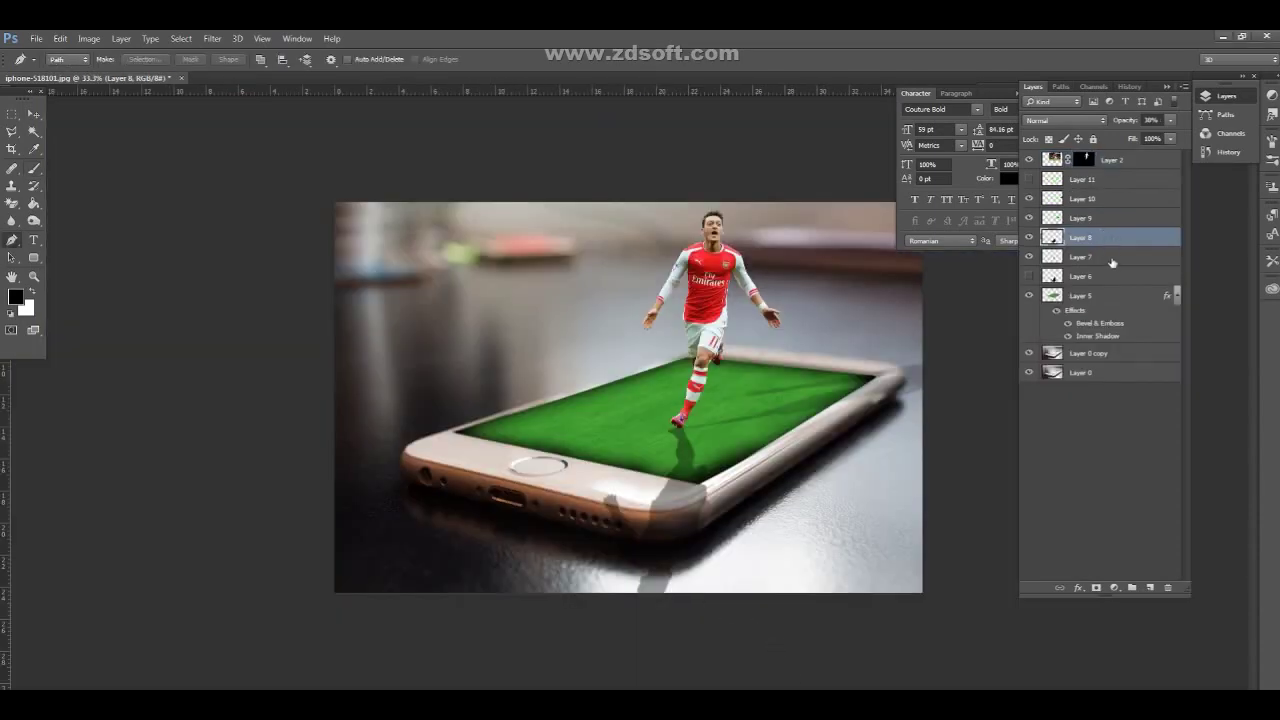
# - With Layer 8 active, draw a closed Pen path along the phone's bottom edge and below it
pyautogui.click(1113, 262)
pyautogui.click(1113, 243)
pyautogui.click(549, 521)
pyautogui.moveTo(631, 541); pyautogui.dragTo(650, 549)
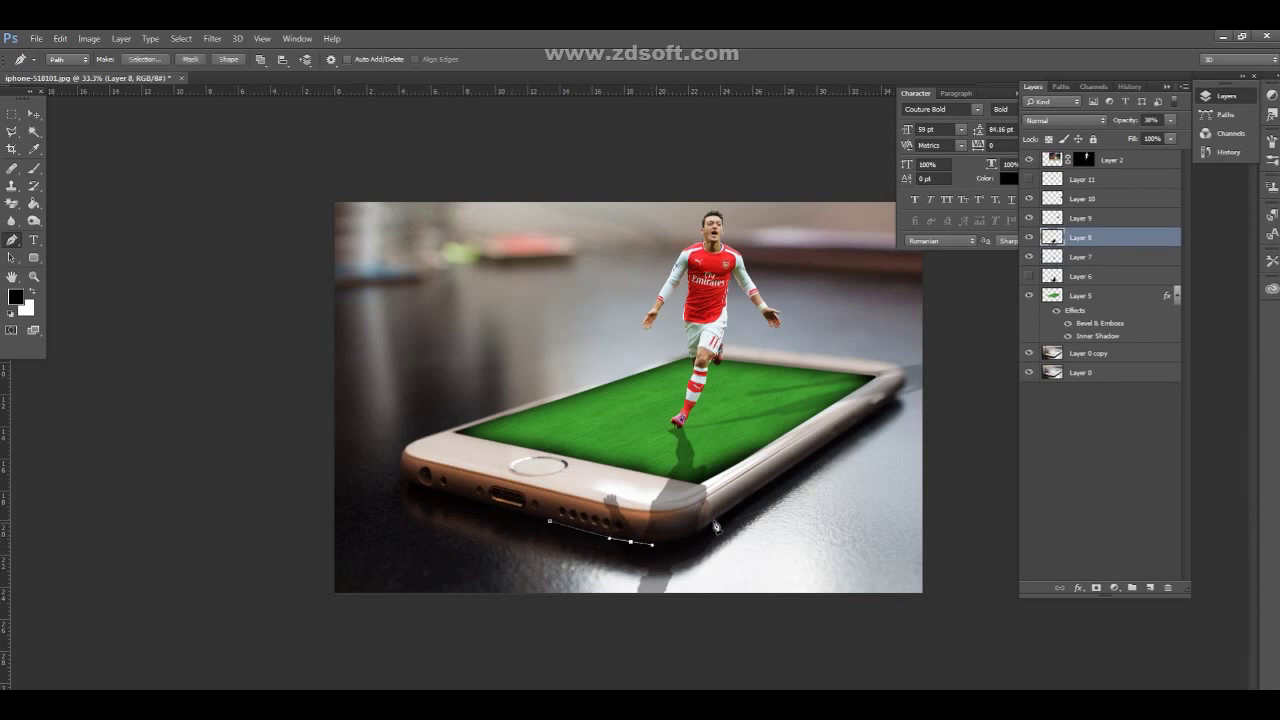
pyautogui.moveTo(725, 512); pyautogui.dragTo(786, 477)
pyautogui.click(812, 455)
pyautogui.click(840, 605)
pyautogui.click(627, 657)
pyautogui.click(522, 613)
pyautogui.click(549, 521)
# - Load the path as a selection, make a new shadow layer at 30% opacity, and move it down
pyautogui.click(1060, 87)
pyautogui.keyDown('ctrl'); pyautogui.click(1040, 122); pyautogui.keyUp('ctrl')
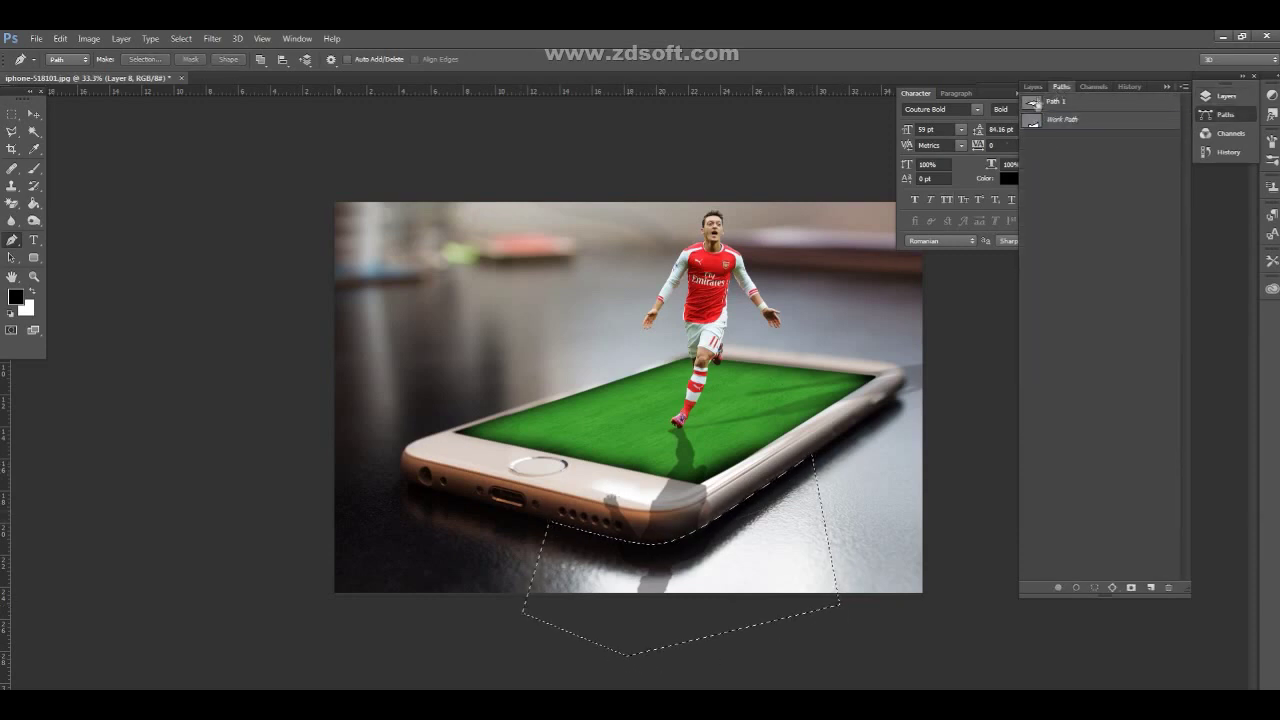
pyautogui.click(1033, 88)
pyautogui.hotkey('ctrl', 'j')
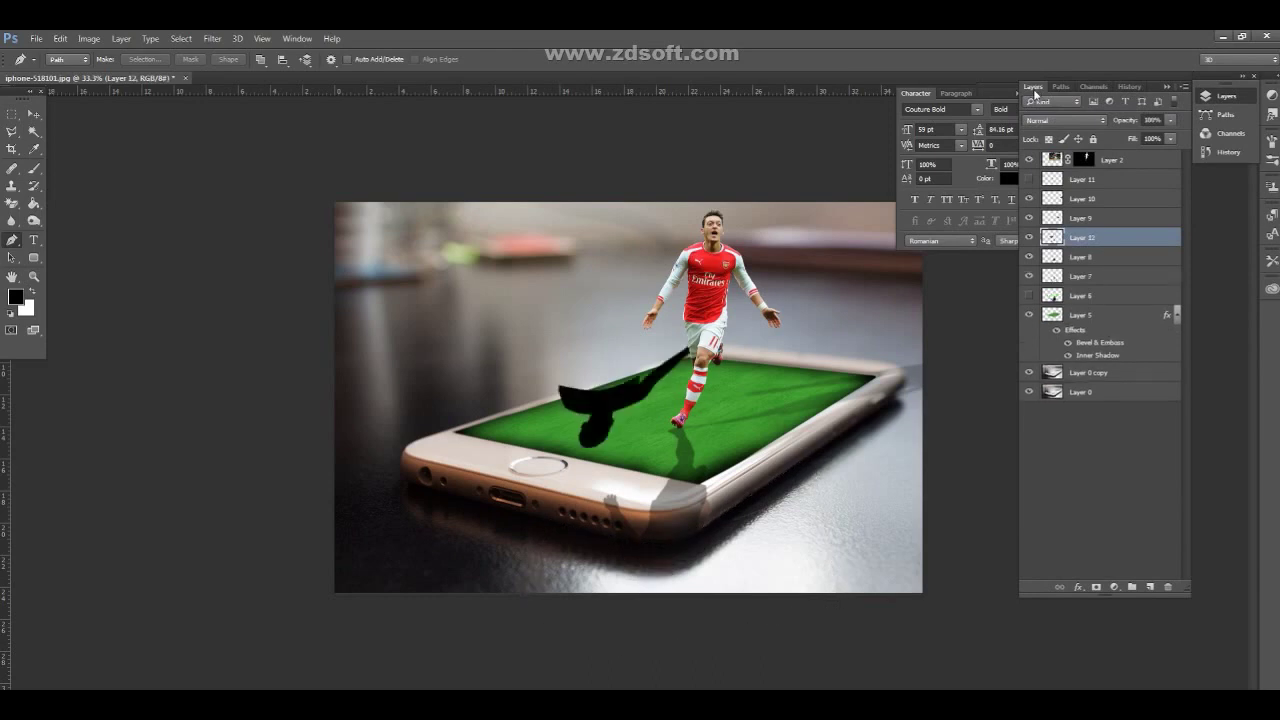
pyautogui.click(1150, 120)
pyautogui.write('30')
pyautogui.click(34, 114)
pyautogui.moveTo(625, 430); pyautogui.dragTo(664, 556)
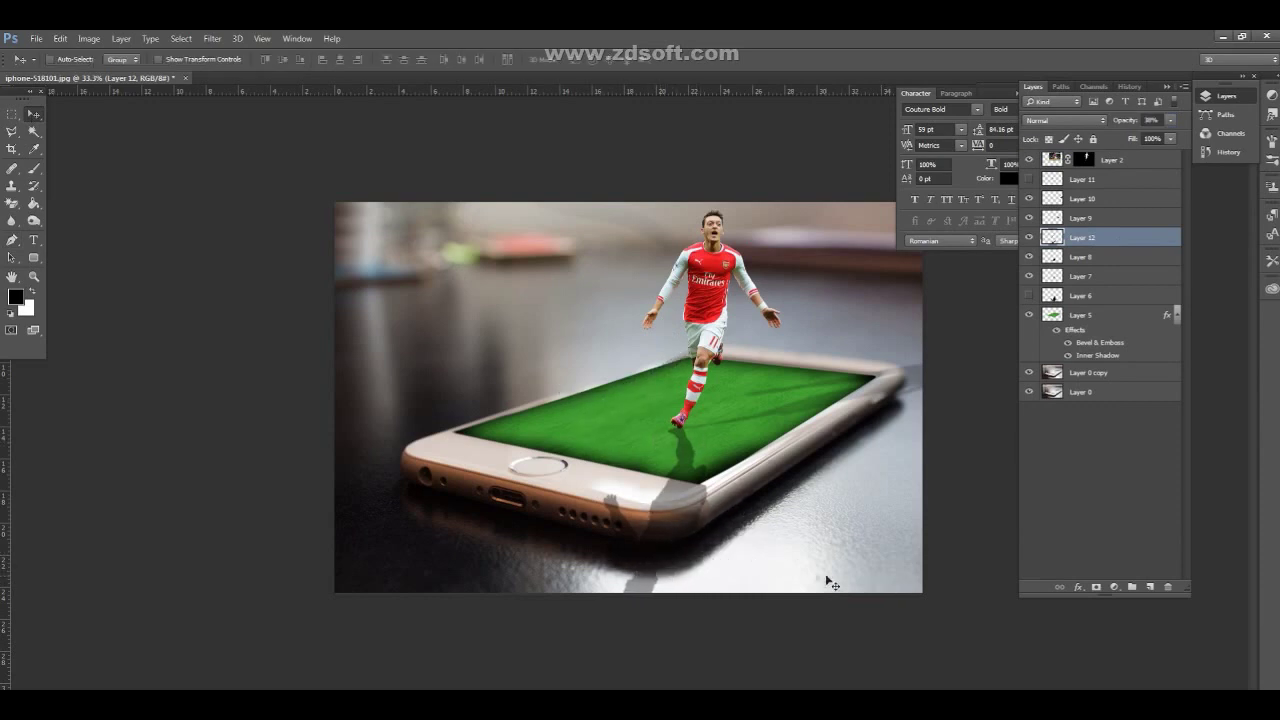
# - Nudge the shadow along the phone's bottom edge and rotate it about 11° to match
pyautogui.moveTo(648, 578); pyautogui.dragTo(636, 576)
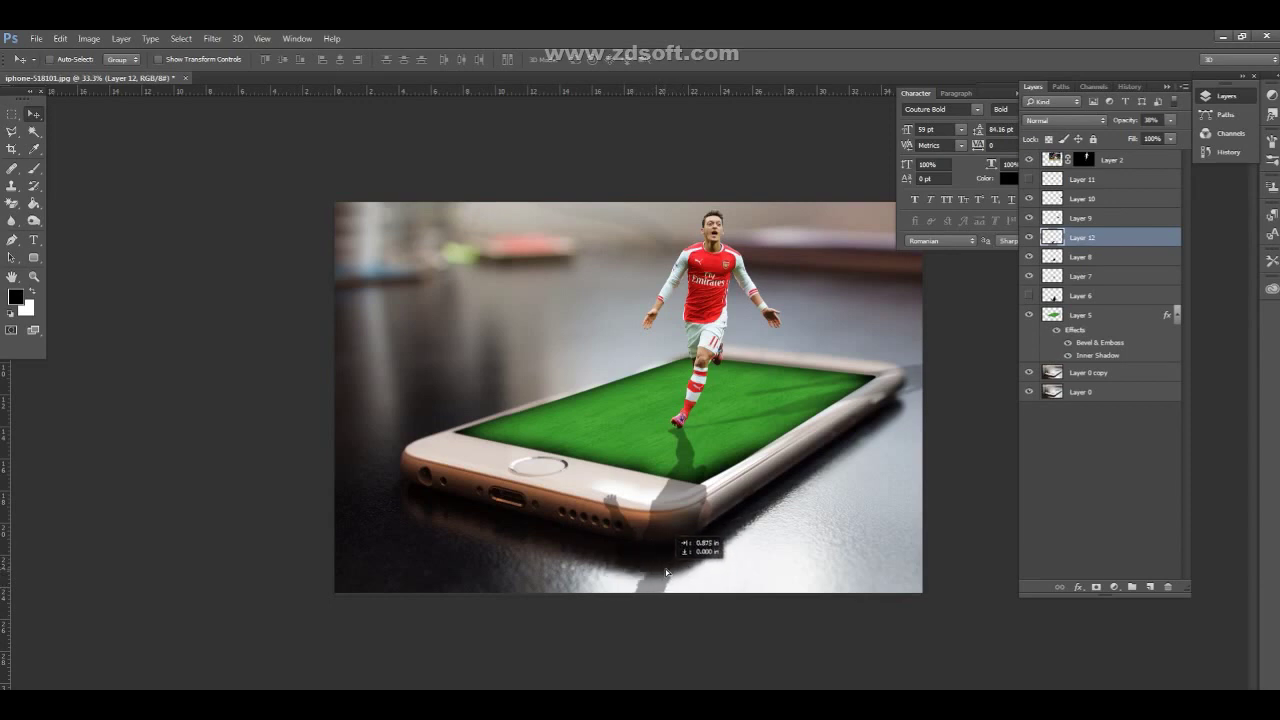
pyautogui.moveTo(636, 576)
pyautogui.mouseDown()
pyautogui.moveTo(662, 563)
pyautogui.moveTo(634, 571)
pyautogui.mouseUp()
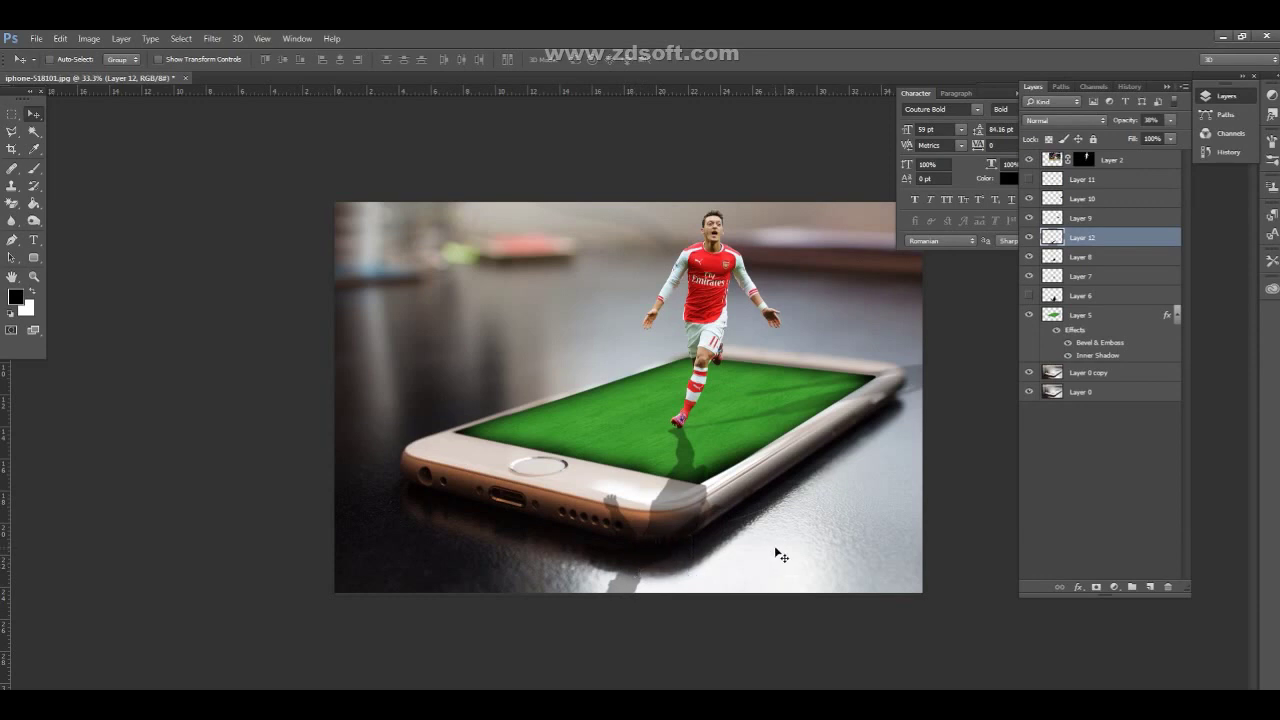
pyautogui.hotkey('ctrl', 't')
pyautogui.moveTo(845, 520); pyautogui.dragTo(828, 540)
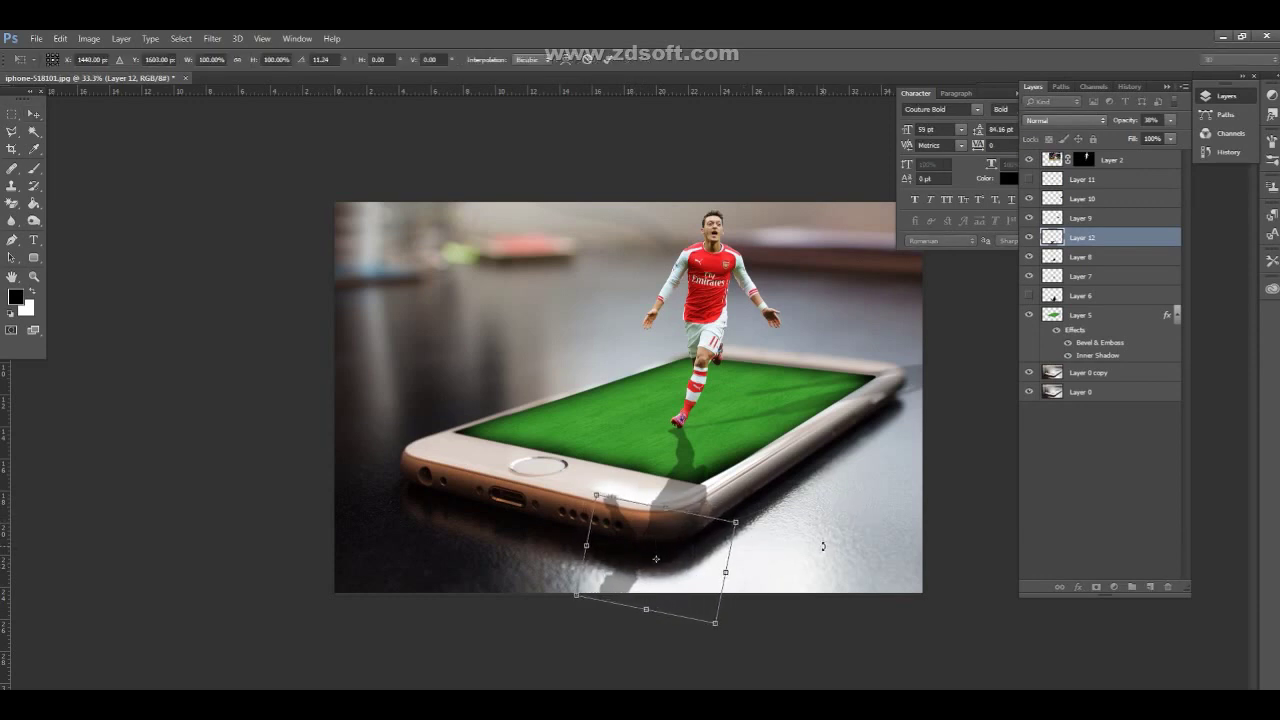
pyautogui.press('Return')
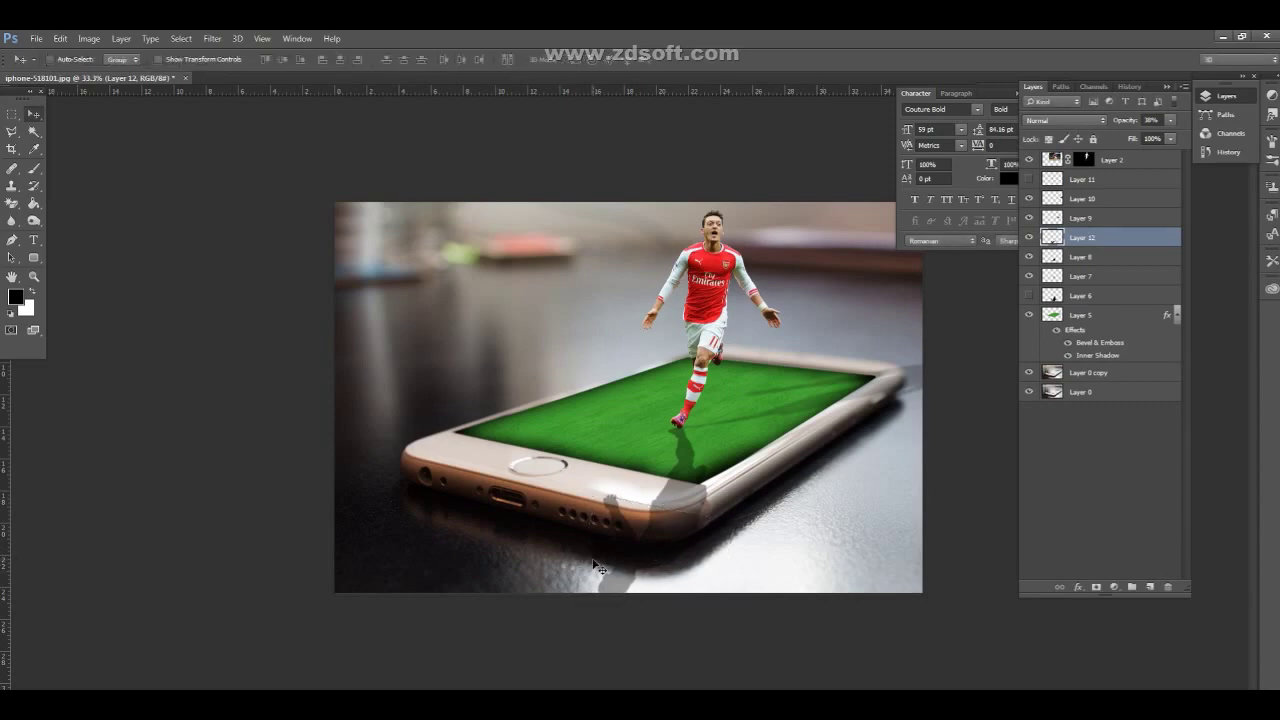
# - Zoom in on the phone's bottom edge to check the shadow's placement
pyautogui.click(33, 276)
pyautogui.click(628, 397)
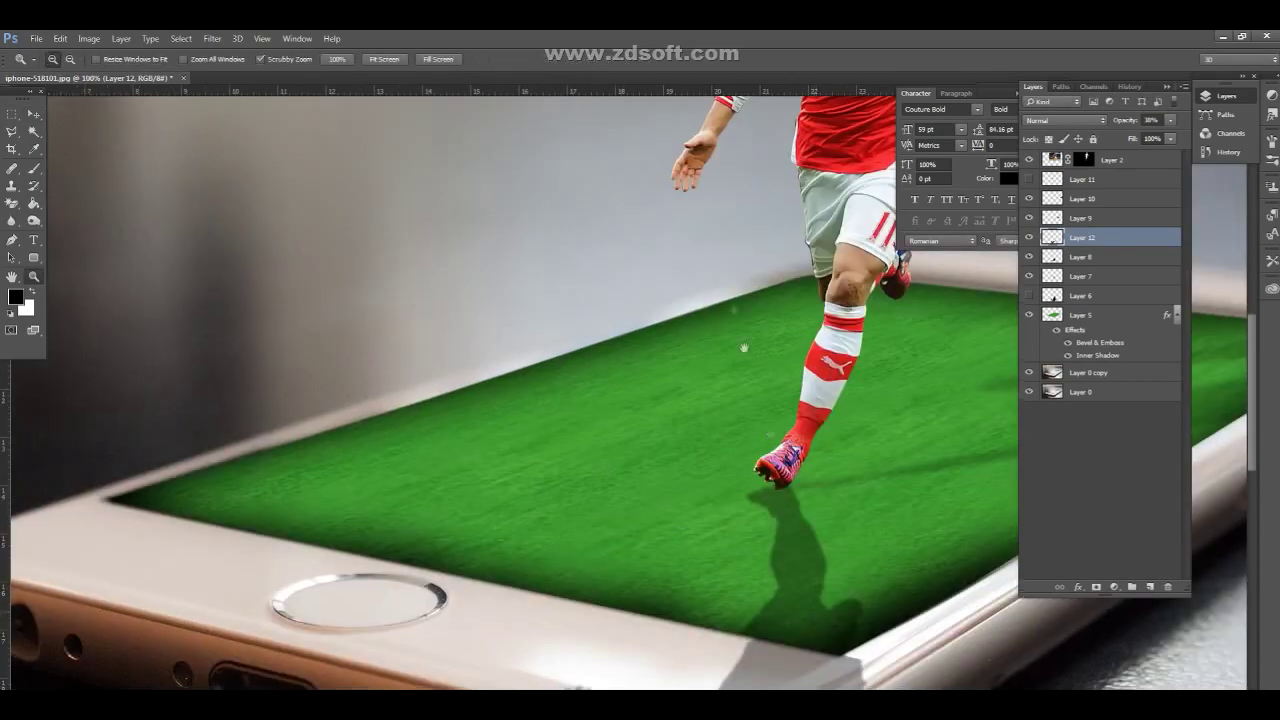
pyautogui.moveTo(778, 617); pyautogui.dragTo(743, 430)
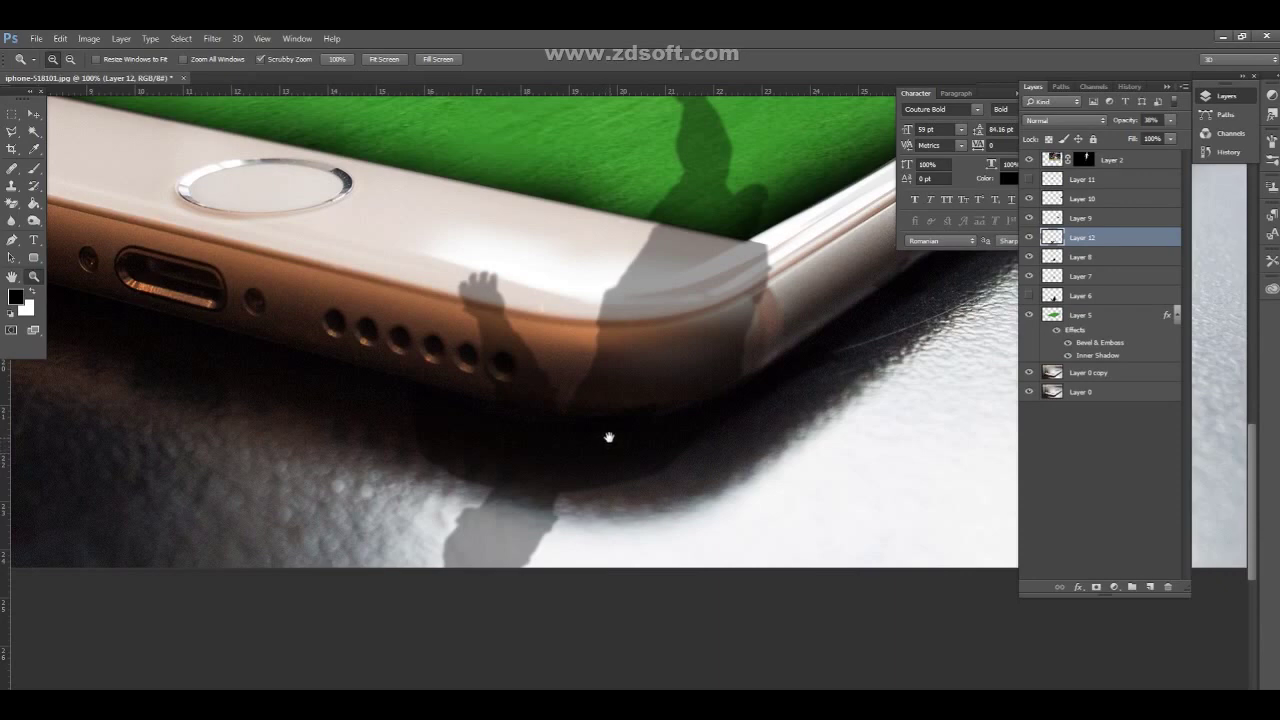
pyautogui.click(33, 114)
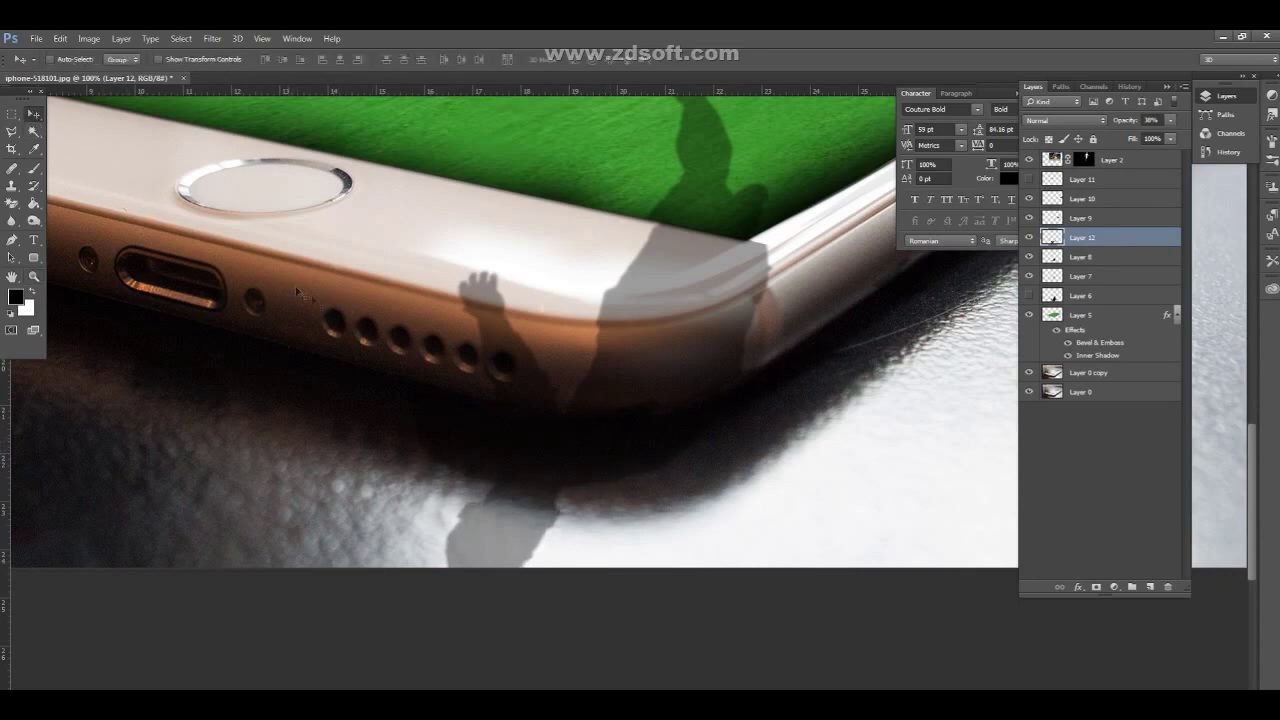
pyautogui.rightClick(12, 114)
# - Try an elliptical selection over the phone, clear it, and bring the far corner into view
pyautogui.click(62, 126)
pyautogui.moveTo(335, 165)
pyautogui.mouseDown()
pyautogui.moveTo(781, 425)
pyautogui.moveTo(795, 418)
pyautogui.mouseUp()
pyautogui.click(795, 418)
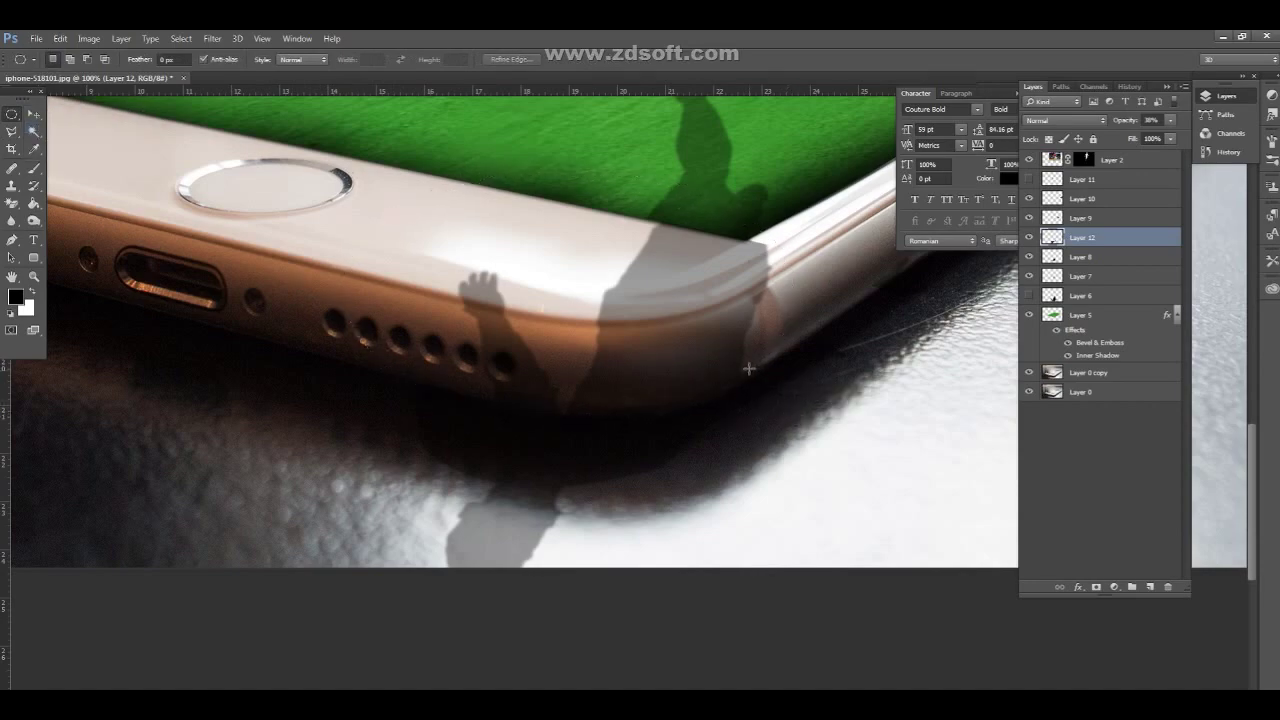
pyautogui.moveTo(762, 374); pyautogui.dragTo(549, 304)
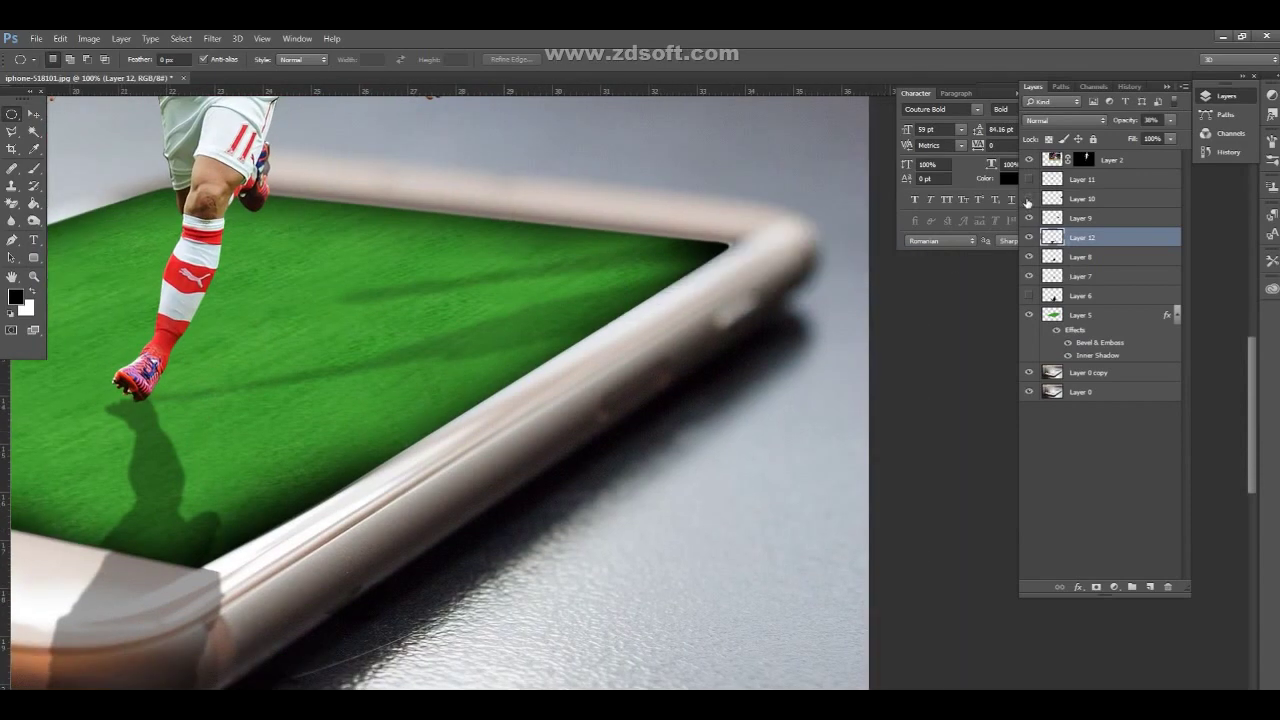
# - On Layer 10, erase the stray grey shadow right of the phone's corner
pyautogui.click(1082, 198)
pyautogui.click(12, 204)
pyautogui.click(80, 205)
pyautogui.moveTo(808, 213)
pyautogui.mouseDown()
pyautogui.moveTo(822, 280)
pyautogui.moveTo(825, 211)
pyautogui.mouseUp()
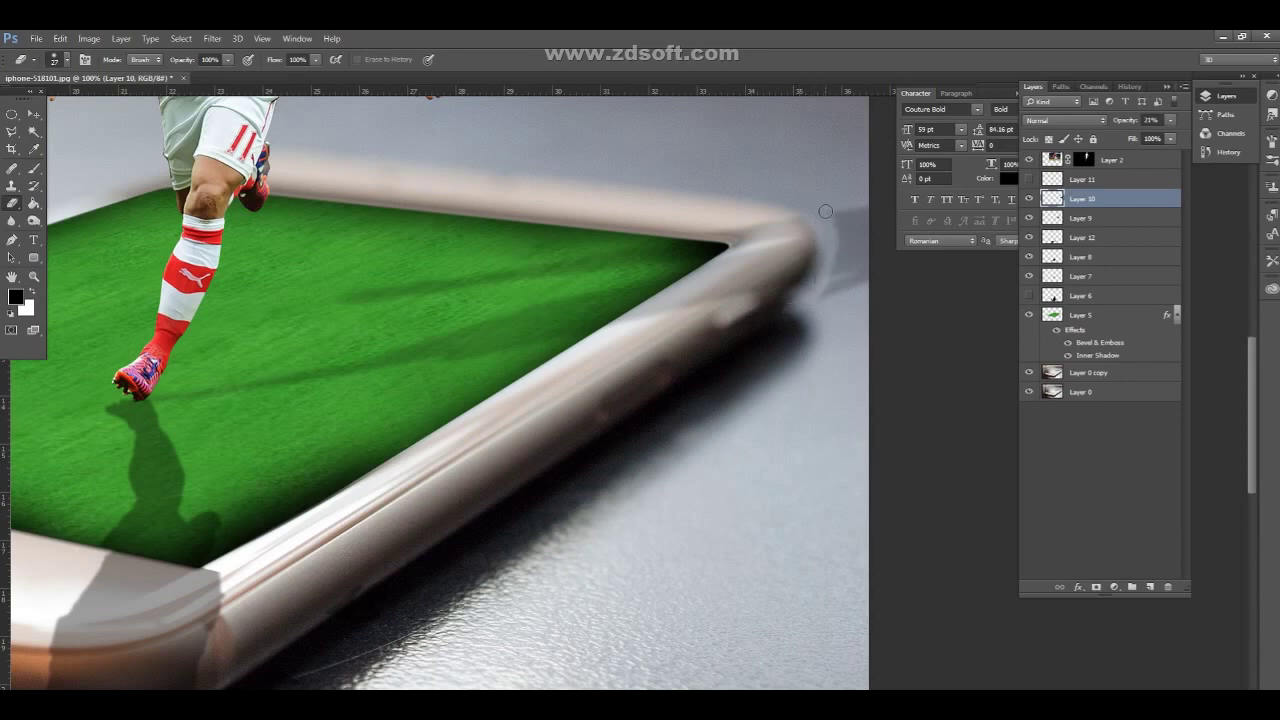
pyautogui.moveTo(835, 267)
pyautogui.mouseDown()
pyautogui.moveTo(845, 240)
pyautogui.moveTo(858, 252)
pyautogui.mouseUp()
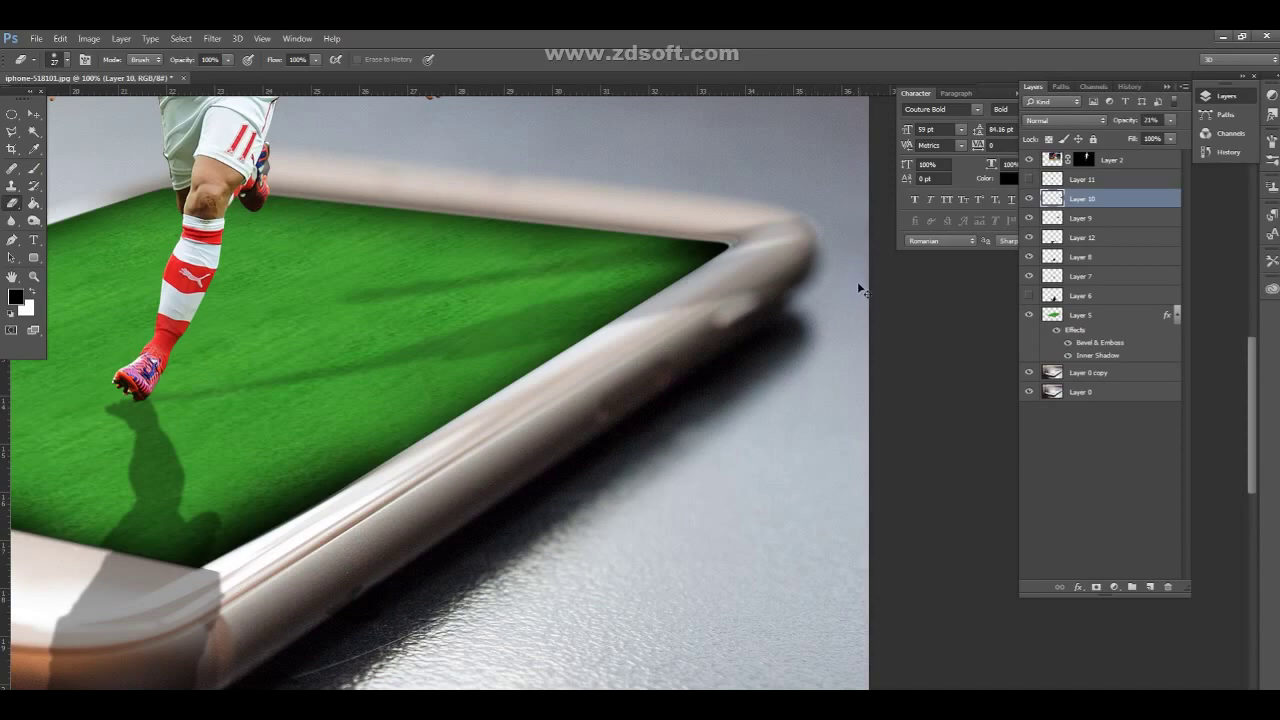
# - Zoom out to view the whole composite and close the Layers panel group
pyautogui.hotkey('ctrl', '0')
pyautogui.hotkey('ctrl', '-')
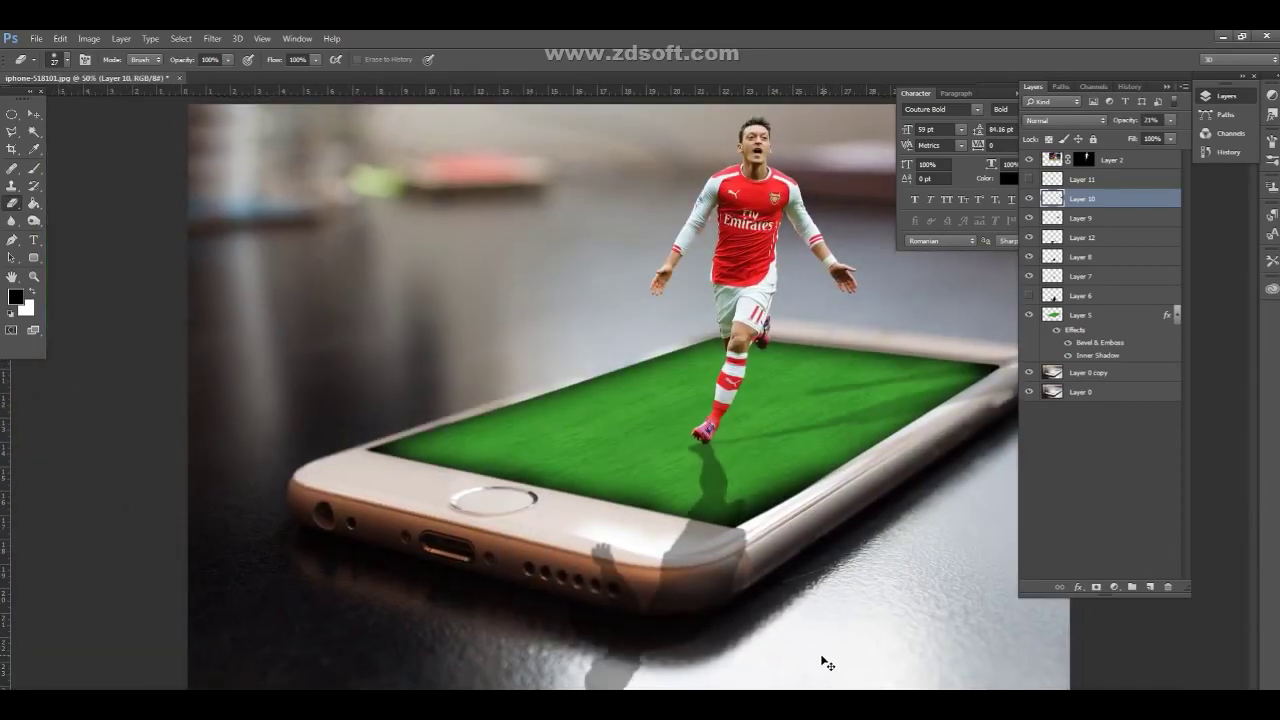
pyautogui.hotkey('ctrl', '-')
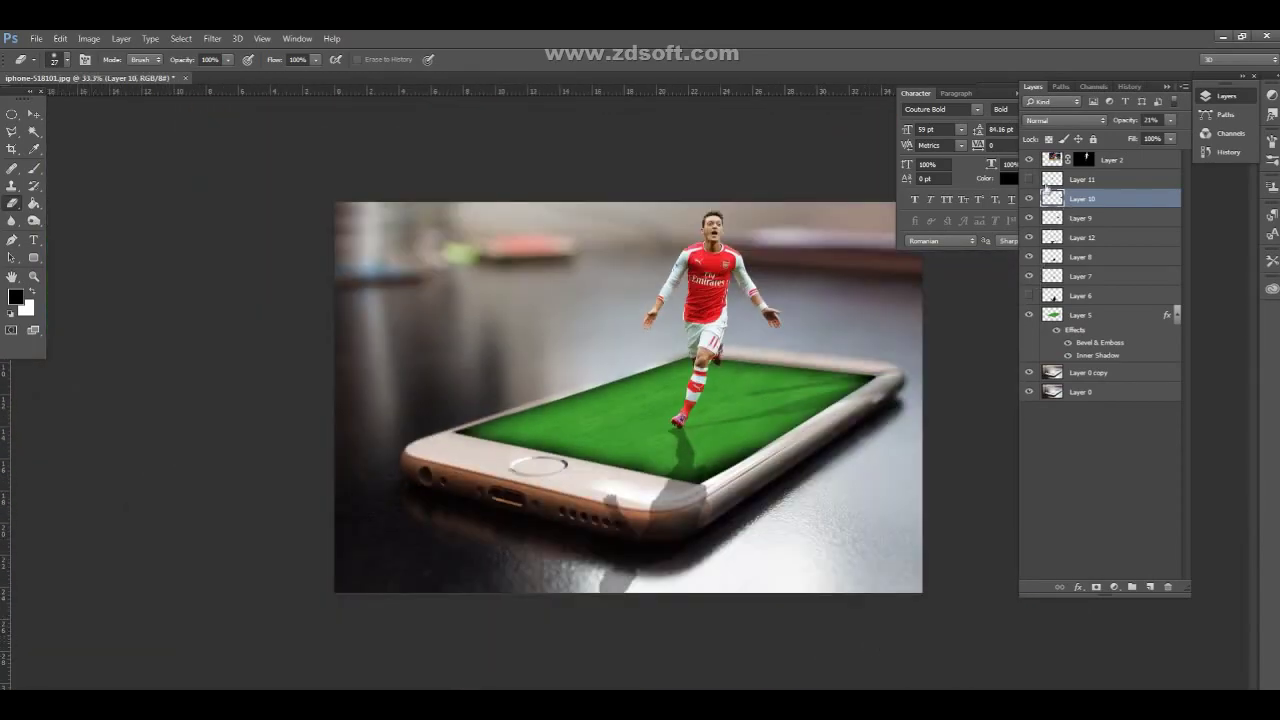
pyautogui.click(1167, 89)
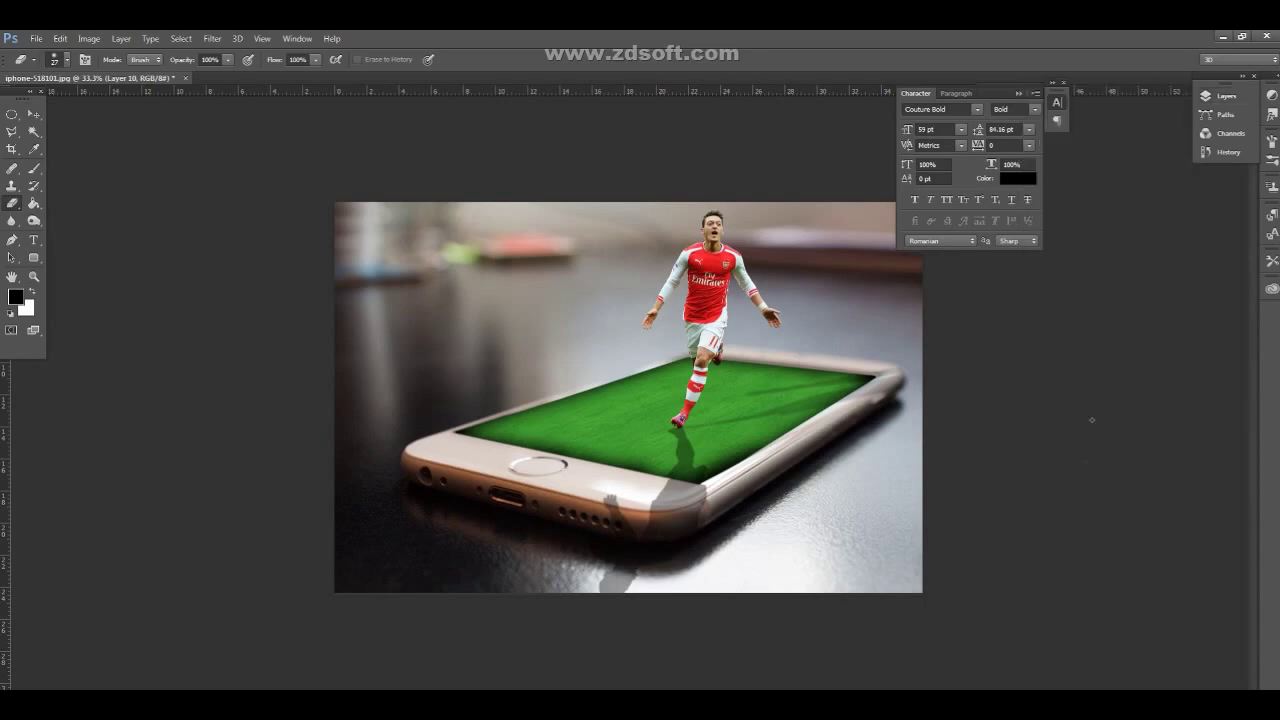